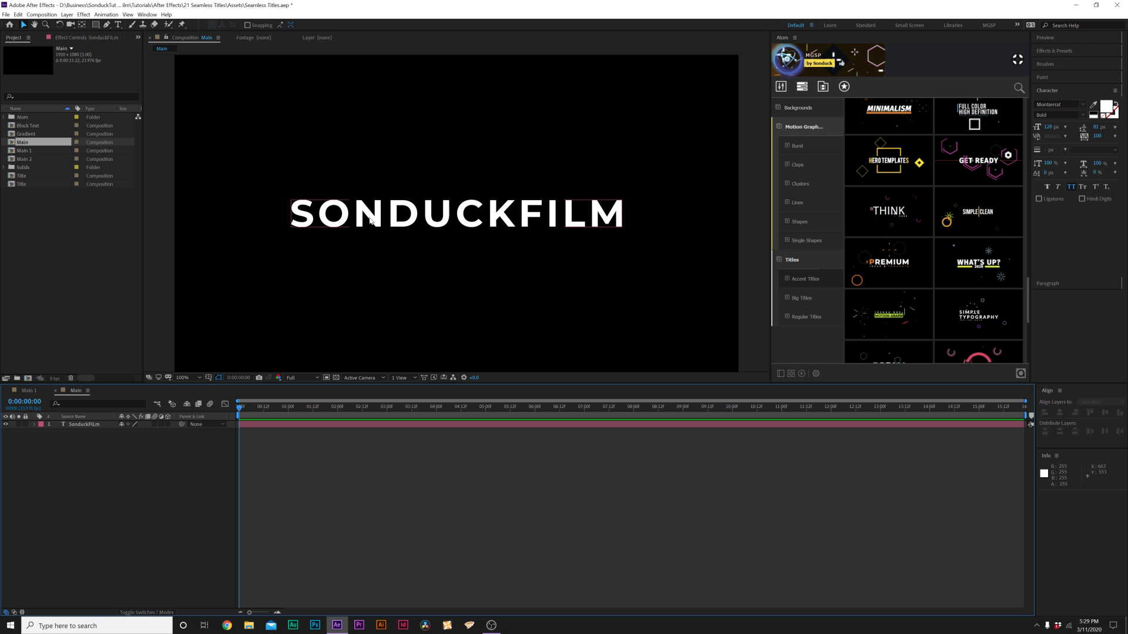
# Pre-compose the SONDUCKFILM text layer into a new composition named Title.
pyautogui.click(74, 426)
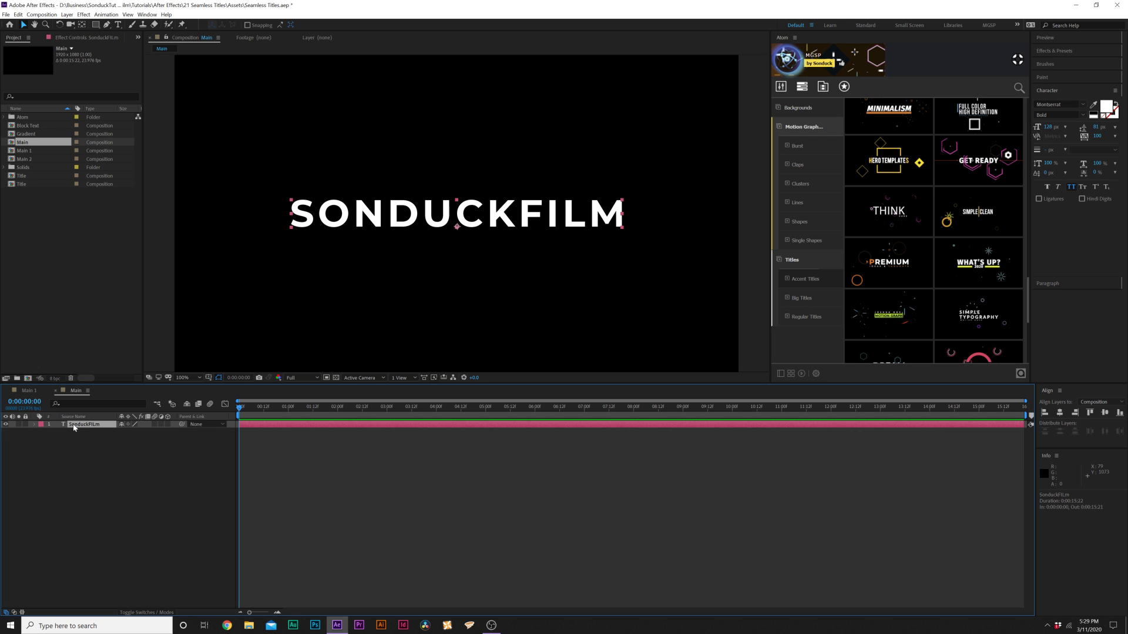
pyautogui.click(67, 14)
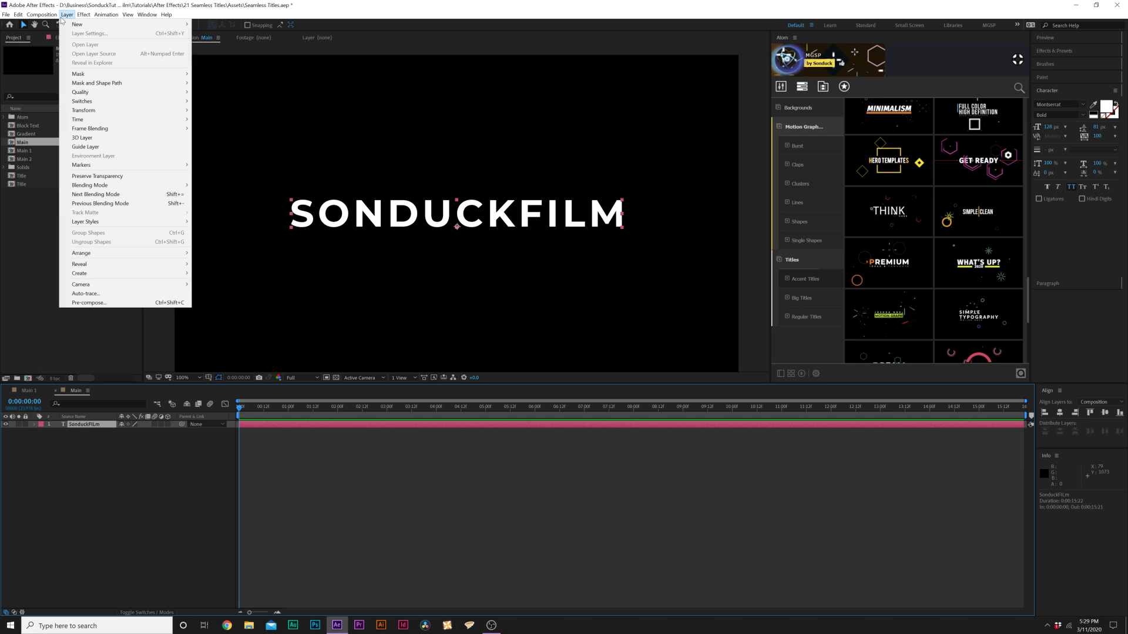
pyautogui.click(94, 303)
pyautogui.write('Title')
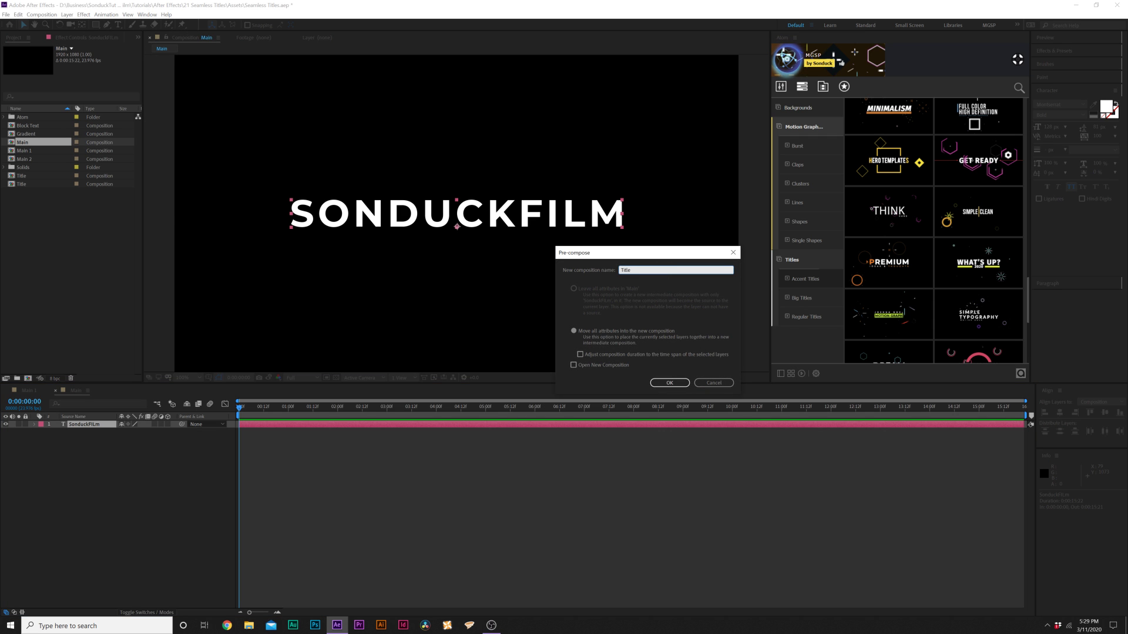
pyautogui.press('Return')
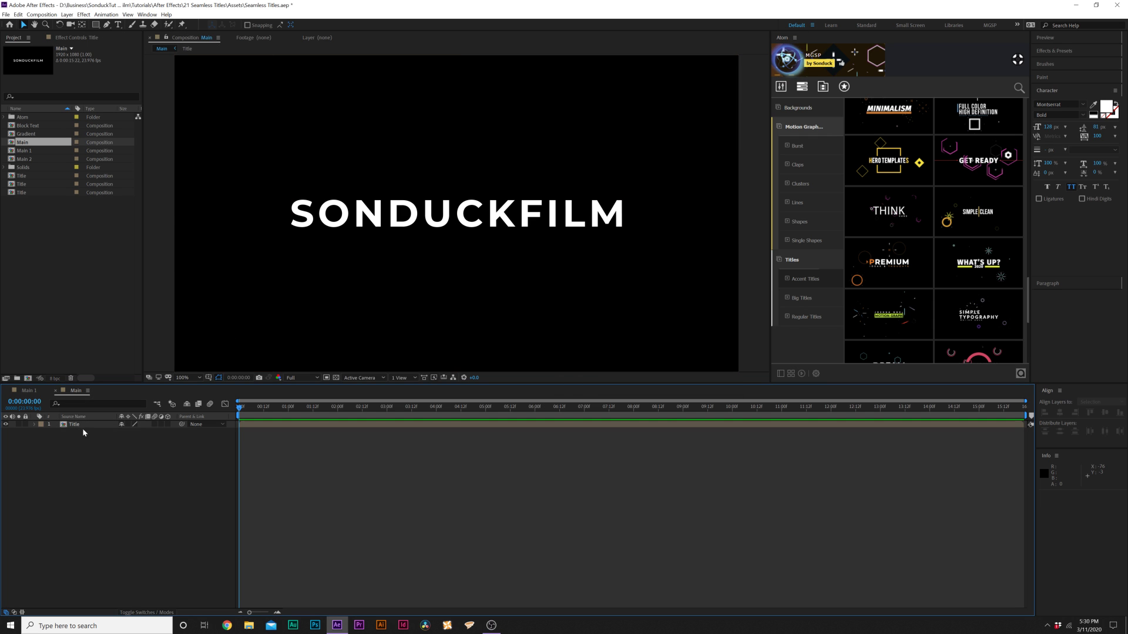
# Open the Title composition and lower its height to 155 px, forming a thin strip.
pyautogui.doubleClick(81, 424)
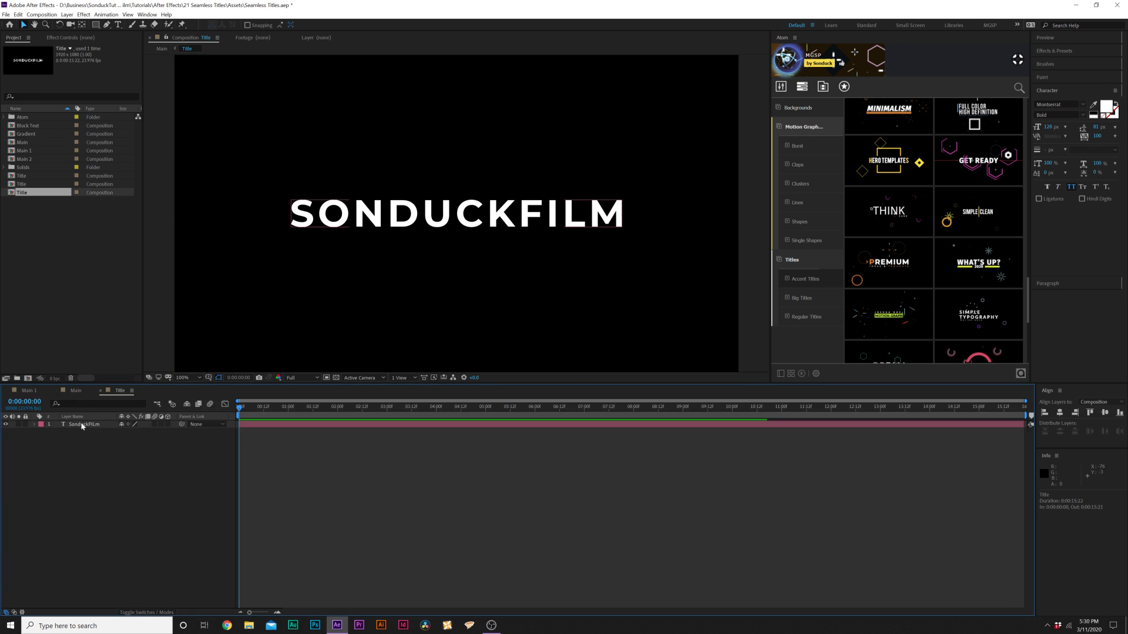
pyautogui.click(42, 14)
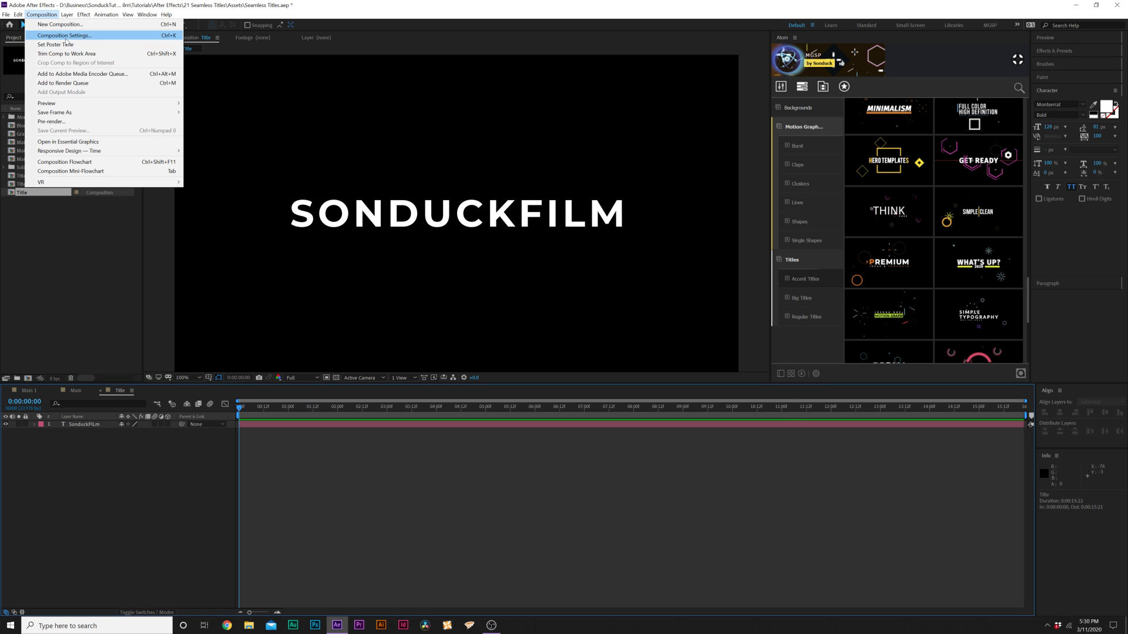
pyautogui.click(65, 35)
pyautogui.moveTo(592, 343); pyautogui.dragTo(445, 339)
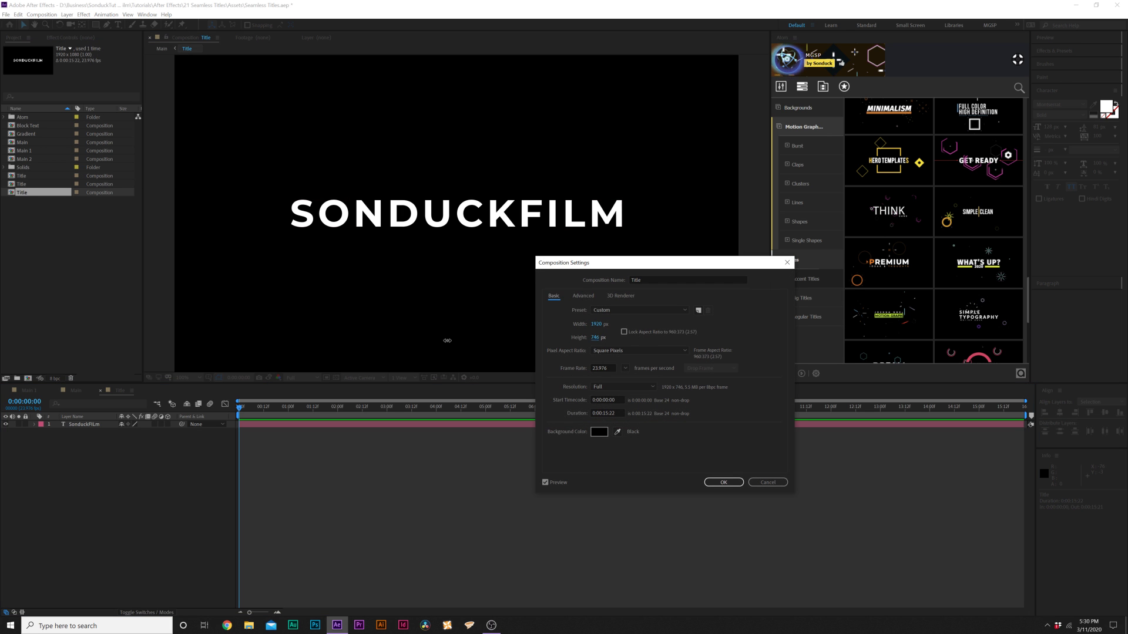
pyautogui.moveTo(588, 335)
pyautogui.mouseDown()
pyautogui.moveTo(613, 342)
pyautogui.moveTo(594, 339)
pyautogui.mouseUp()
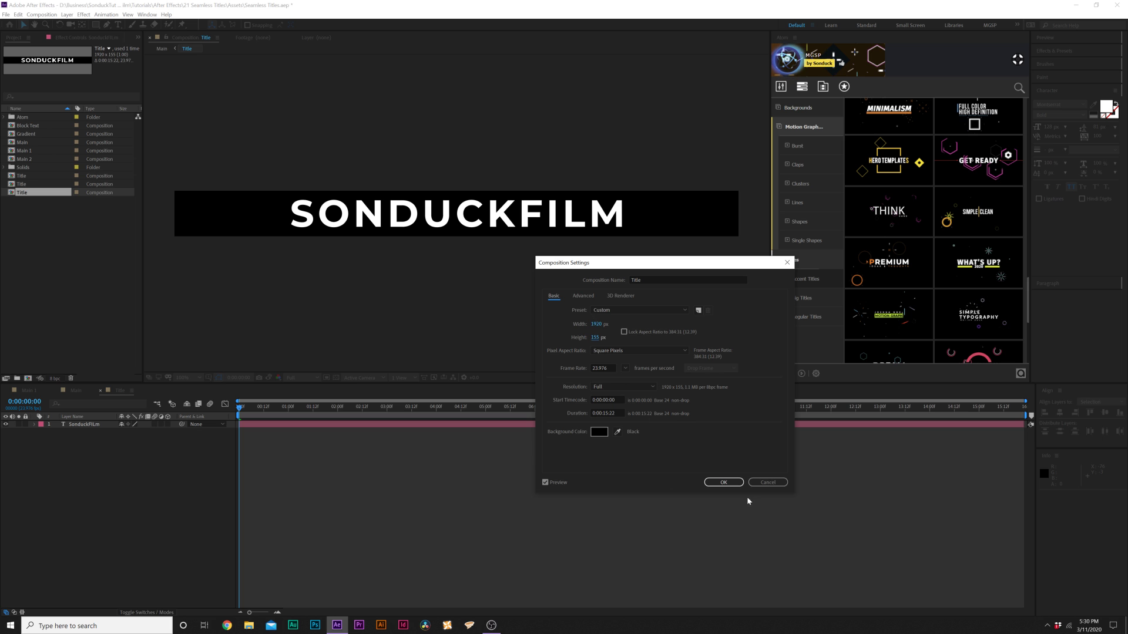
pyautogui.click(724, 482)
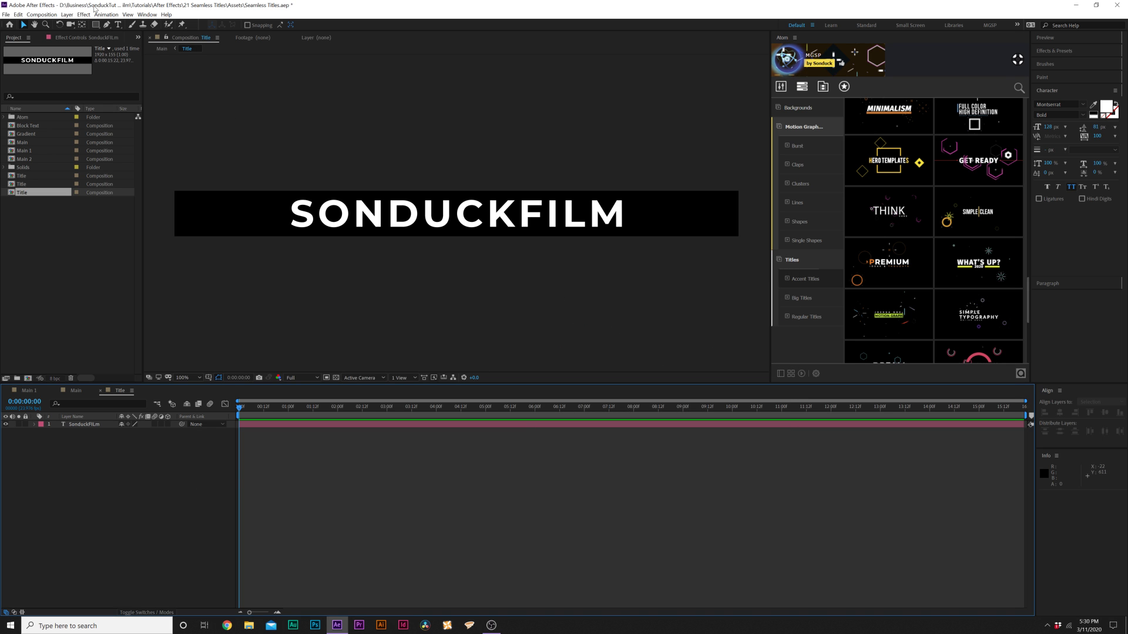
# Draw a black-filled rectangle bar across the title and place it beneath the text layer.
pyautogui.click(96, 24)
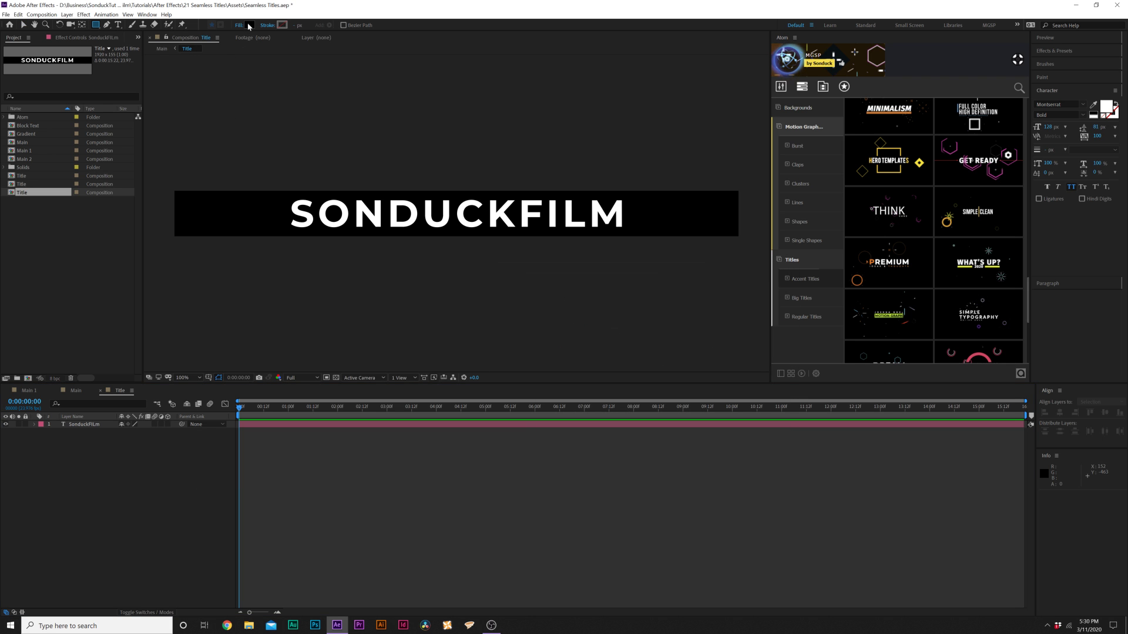
pyautogui.click(247, 25)
pyautogui.click(686, 282)
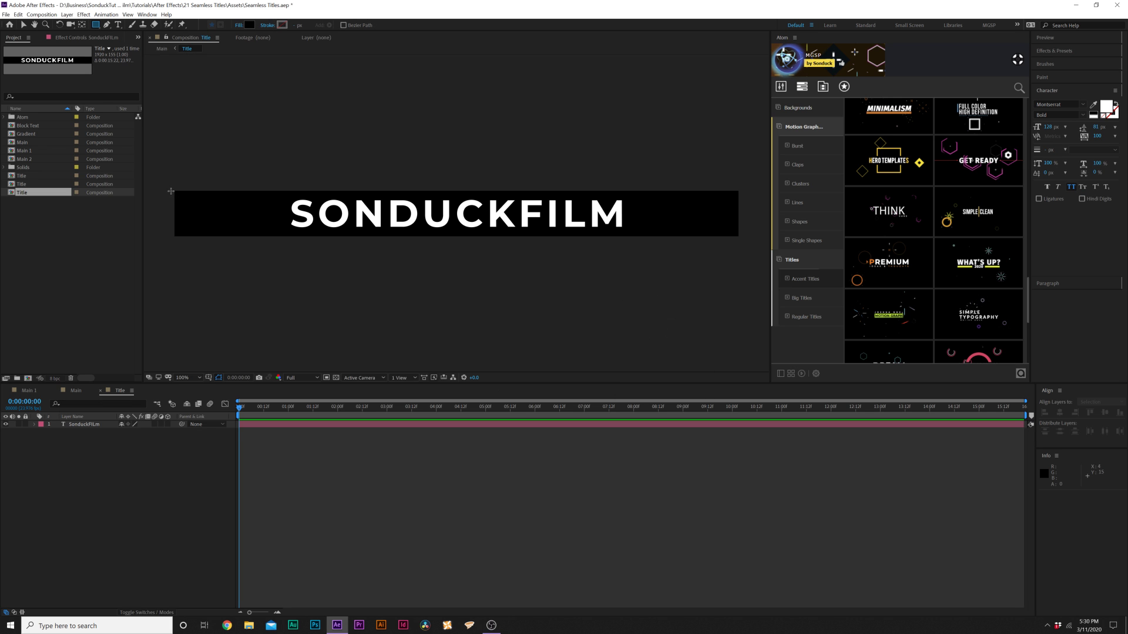
pyautogui.moveTo(166, 181)
pyautogui.mouseDown()
pyautogui.moveTo(445, 277)
pyautogui.moveTo(636, 272)
pyautogui.moveTo(749, 249)
pyautogui.mouseUp()
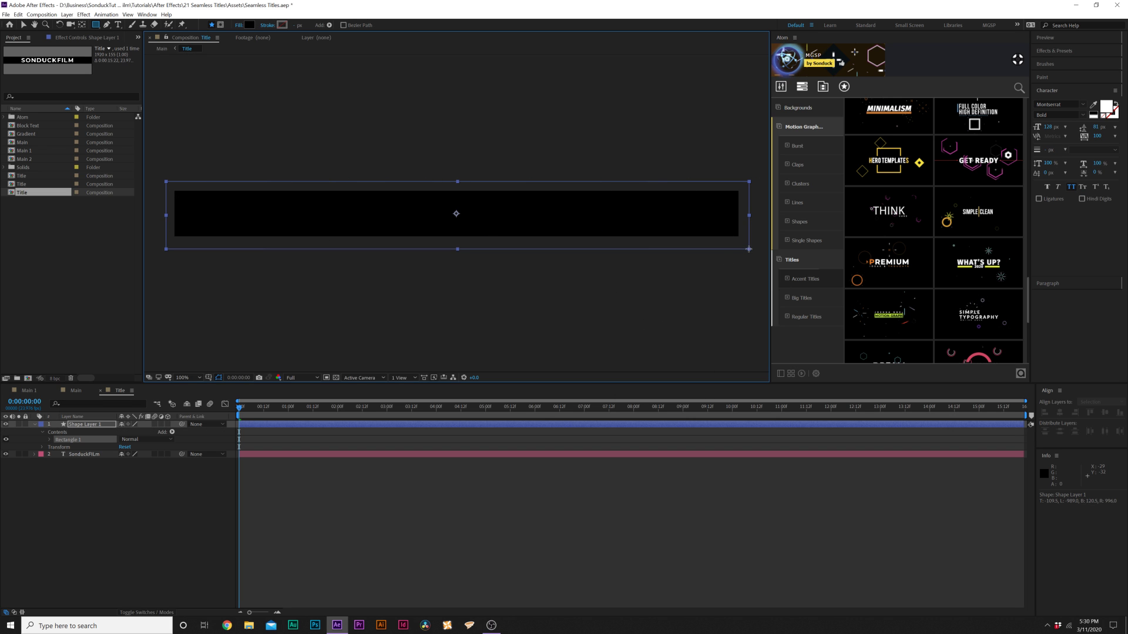
pyautogui.click(83, 532)
pyautogui.moveTo(76, 424); pyautogui.dragTo(97, 514)
pyautogui.click(140, 509)
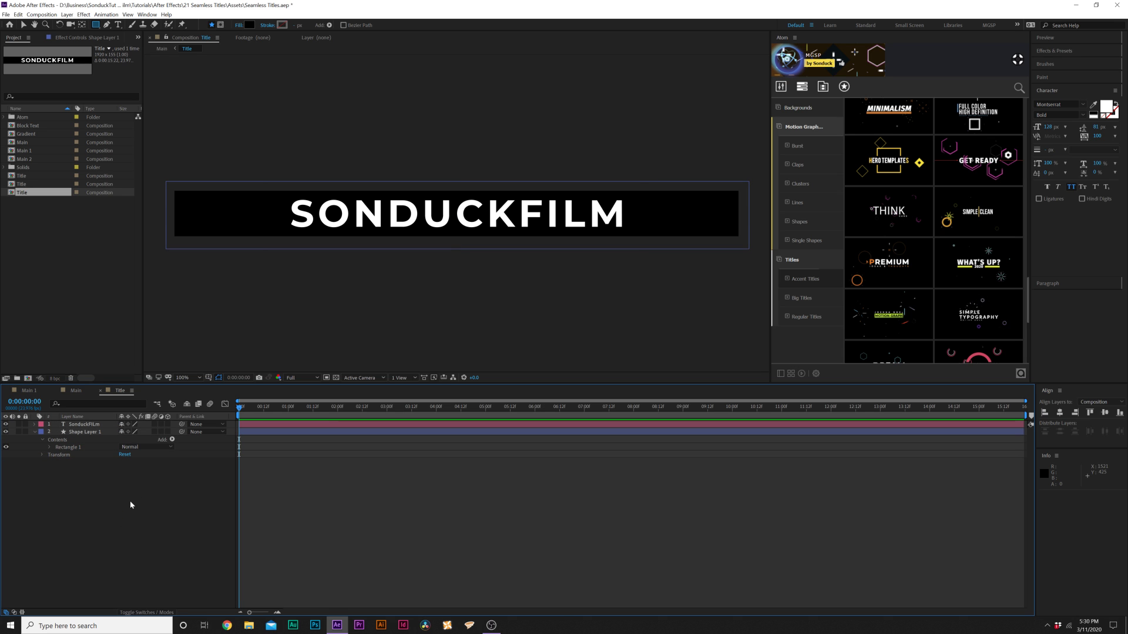
# Return to the Main composition with the transparency grid shown.
pyautogui.click(337, 377)
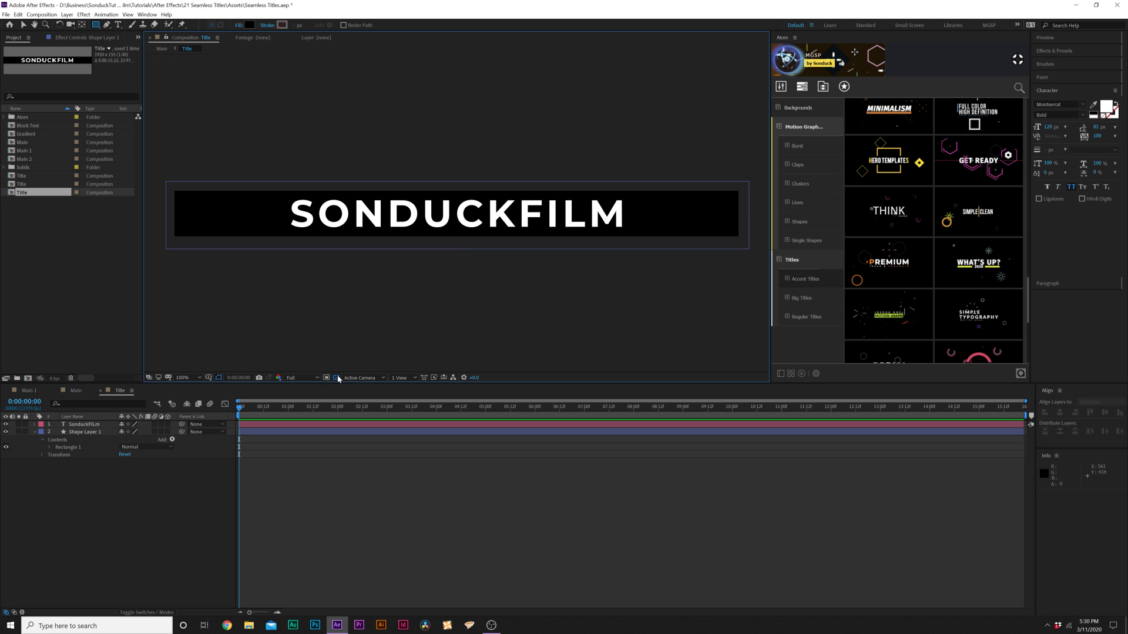
pyautogui.click(81, 391)
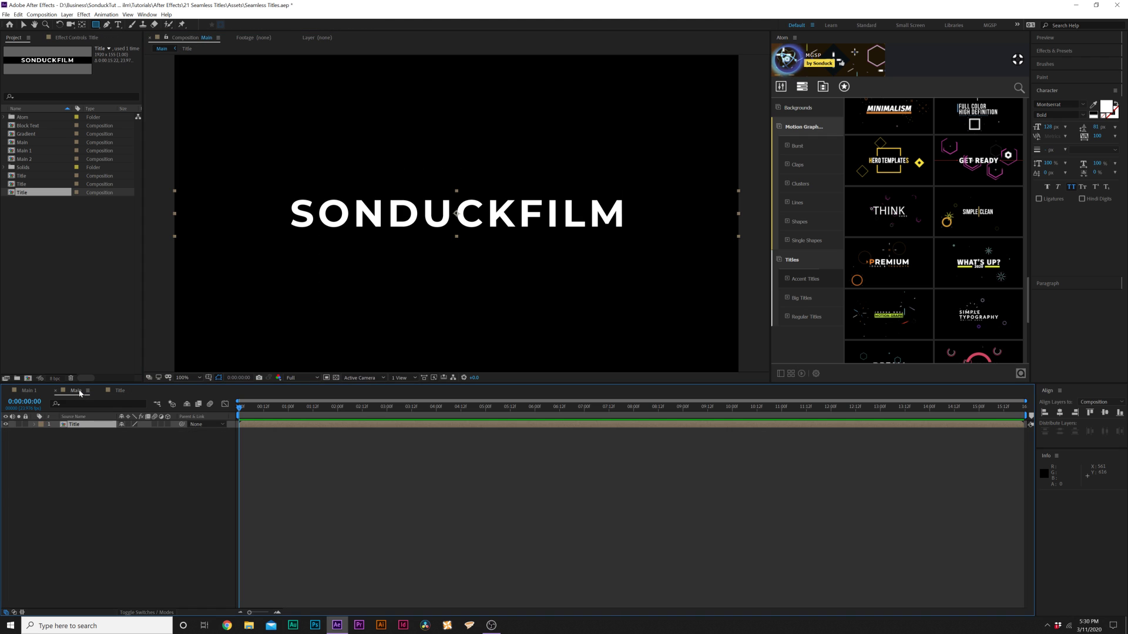
pyautogui.click(336, 378)
# Make the Title layer 3D and duplicate it.
pyautogui.scroll(2, 423, 246)
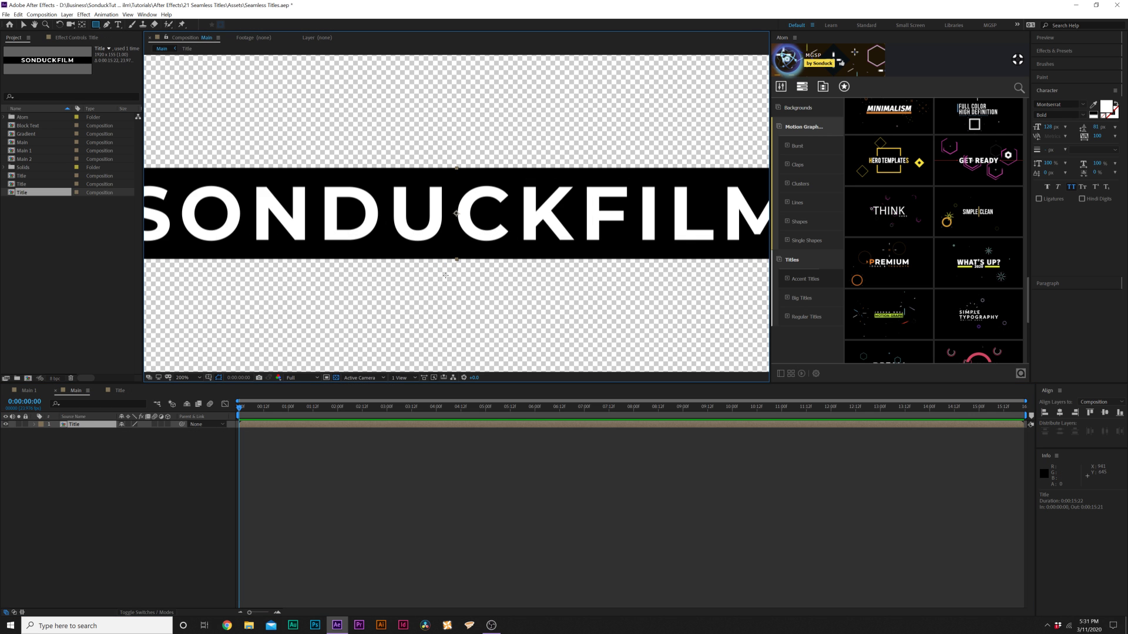
pyautogui.scroll(-2, 451, 267)
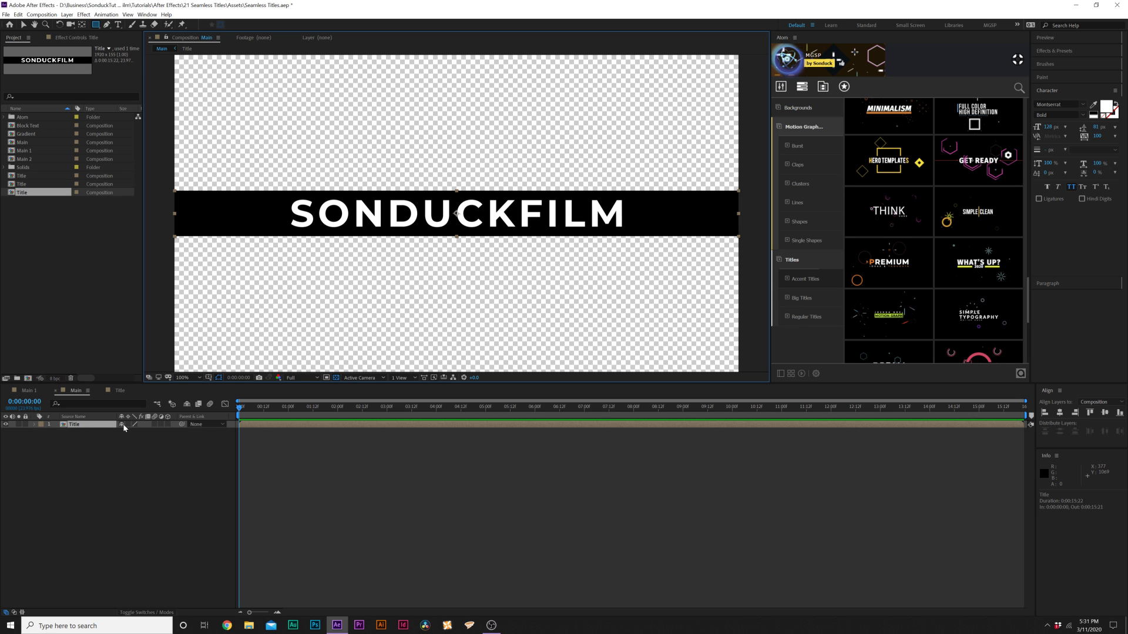
pyautogui.click(167, 424)
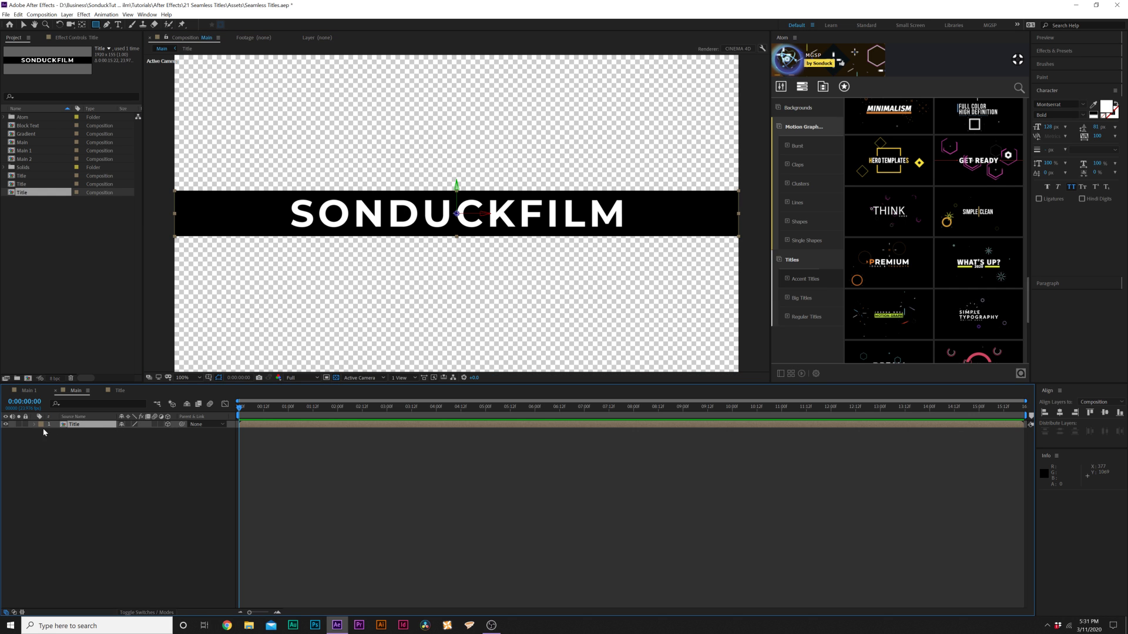
pyautogui.click(21, 14)
pyautogui.click(35, 120)
# At 200% zoom, move the copy's anchor point to the bar's bottom edge and show its rotation.
pyautogui.press('.')
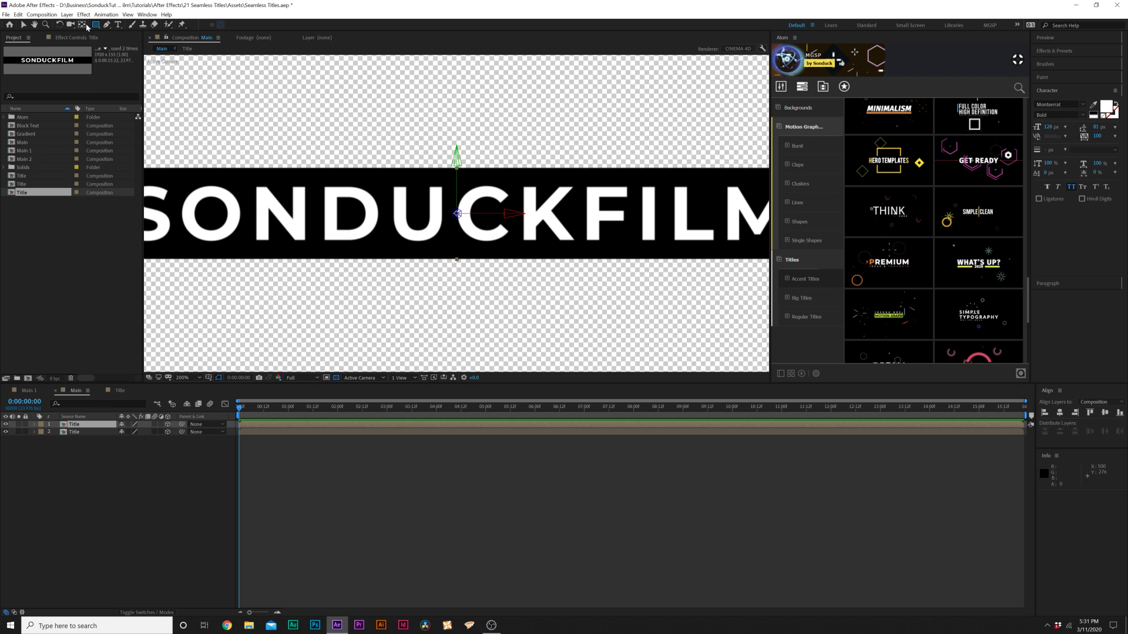
pyautogui.click(82, 25)
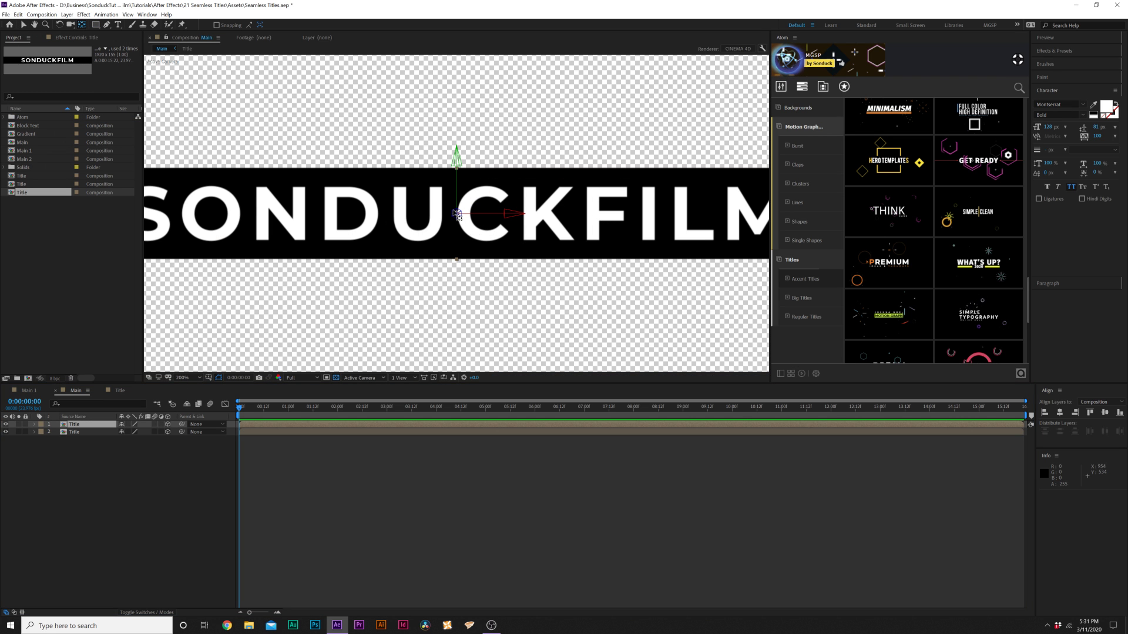
pyautogui.moveTo(457, 214); pyautogui.dragTo(457, 260)
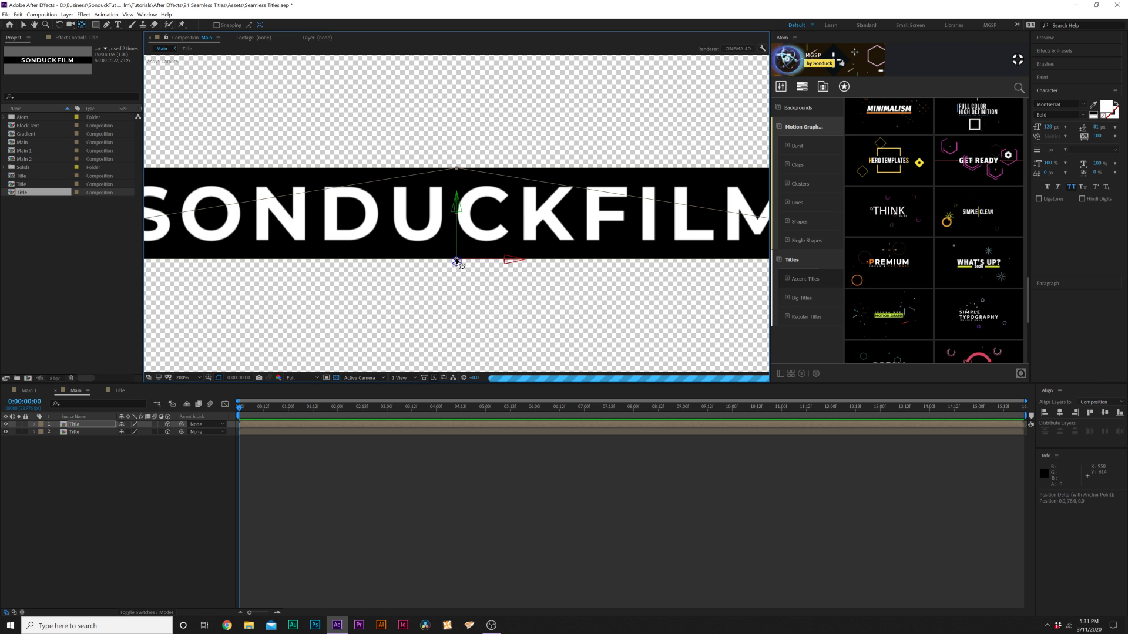
pyautogui.scroll(6, 461, 294)
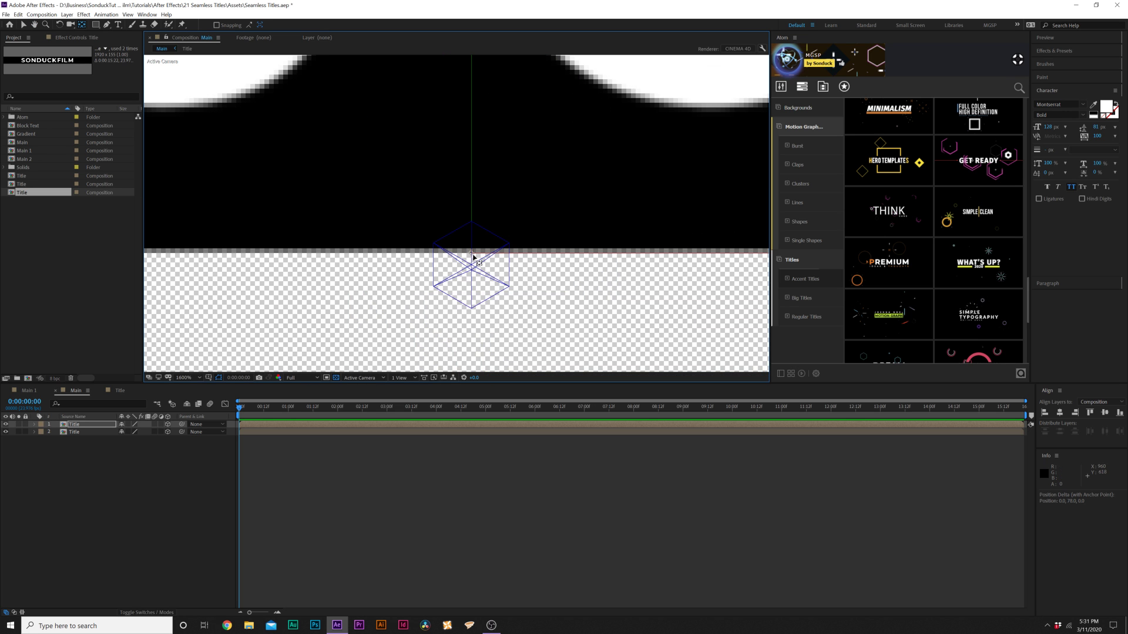
pyautogui.moveTo(474, 259); pyautogui.dragTo(474, 255)
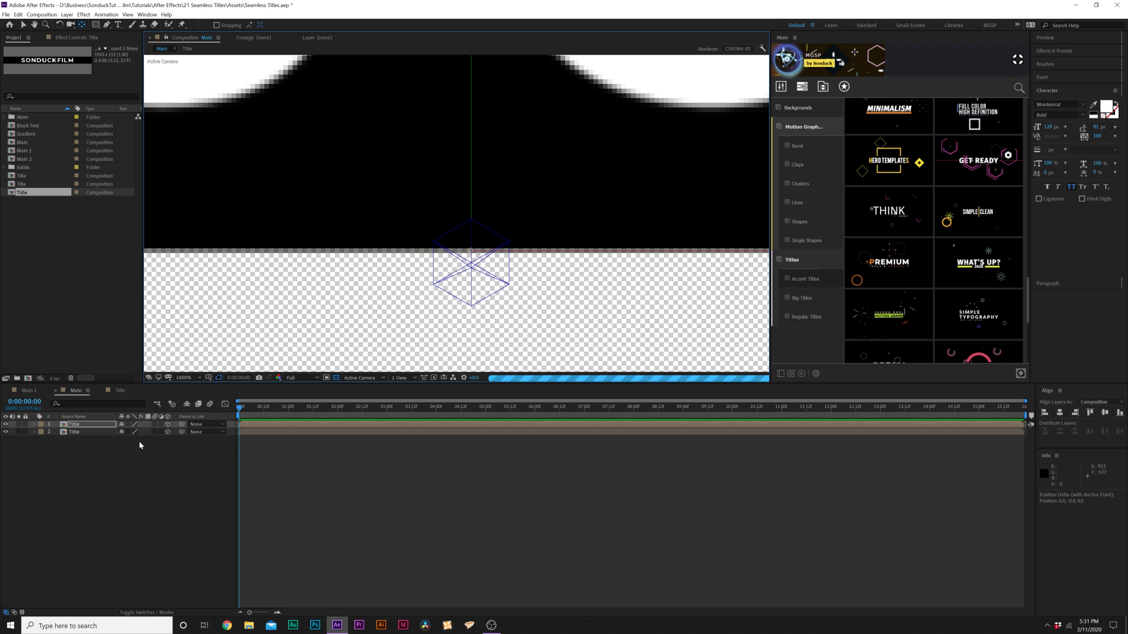
pyautogui.press('r')
pyautogui.hotkey('ctrl', 'z')
pyautogui.press(',')
pyautogui.press(',')
pyautogui.press(',')
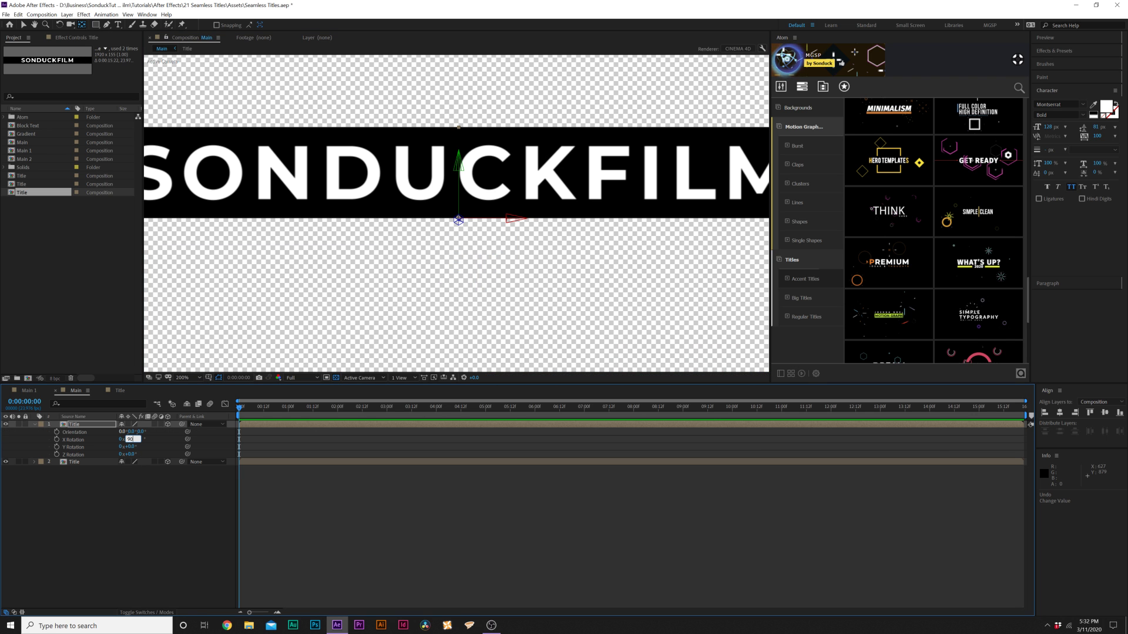
# Apply the 90° X rotation and rename the two Title layers Front and Bottom.
pyautogui.click(88, 462)
pyautogui.press('Return')
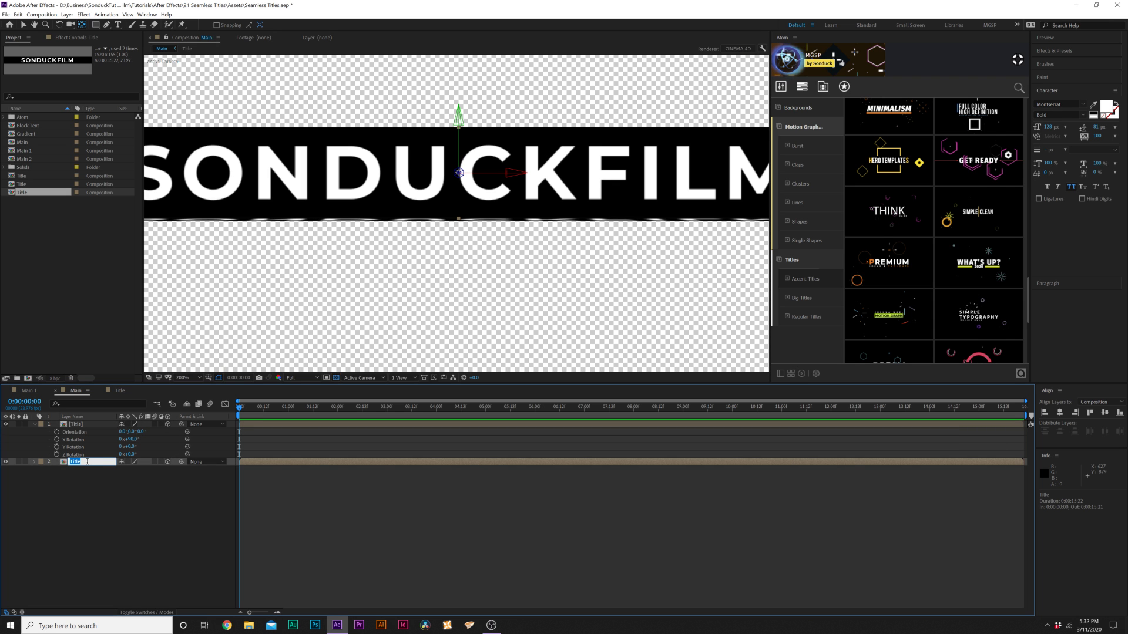
pyautogui.write('Front')
pyautogui.press('Return')
pyautogui.click(79, 424)
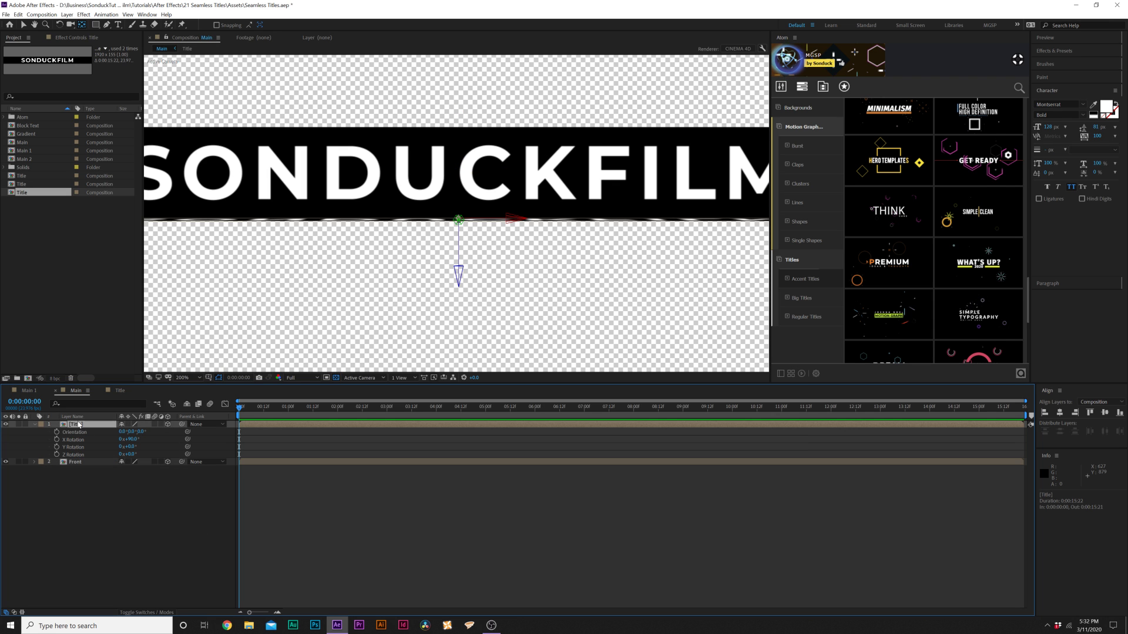
pyautogui.press('Return')
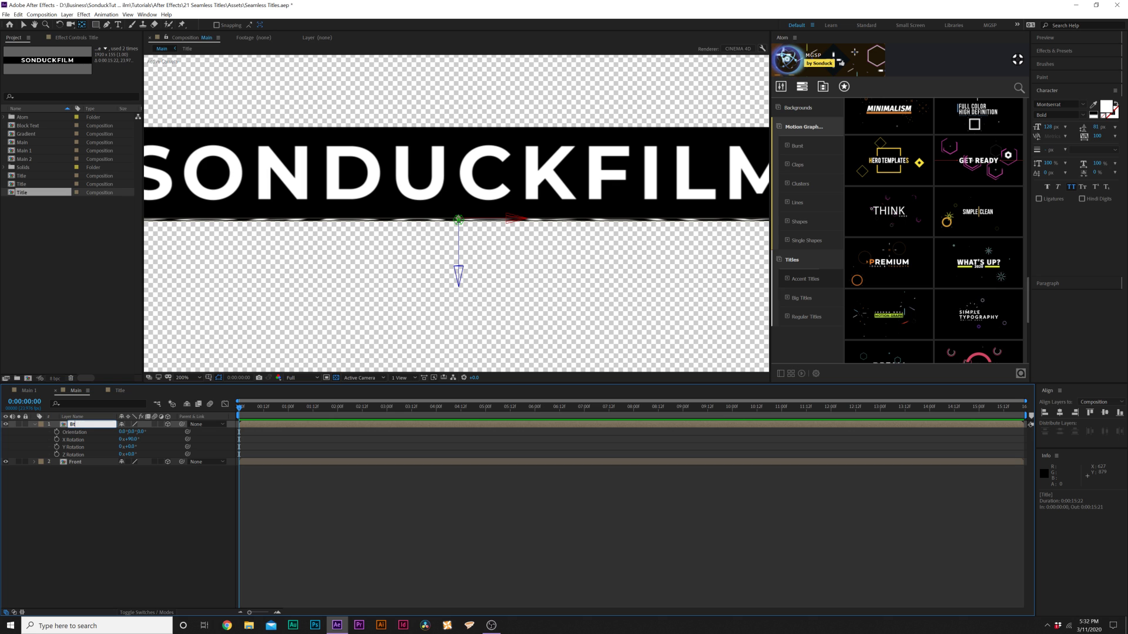
pyautogui.write('Bottom')
pyautogui.press('Return')
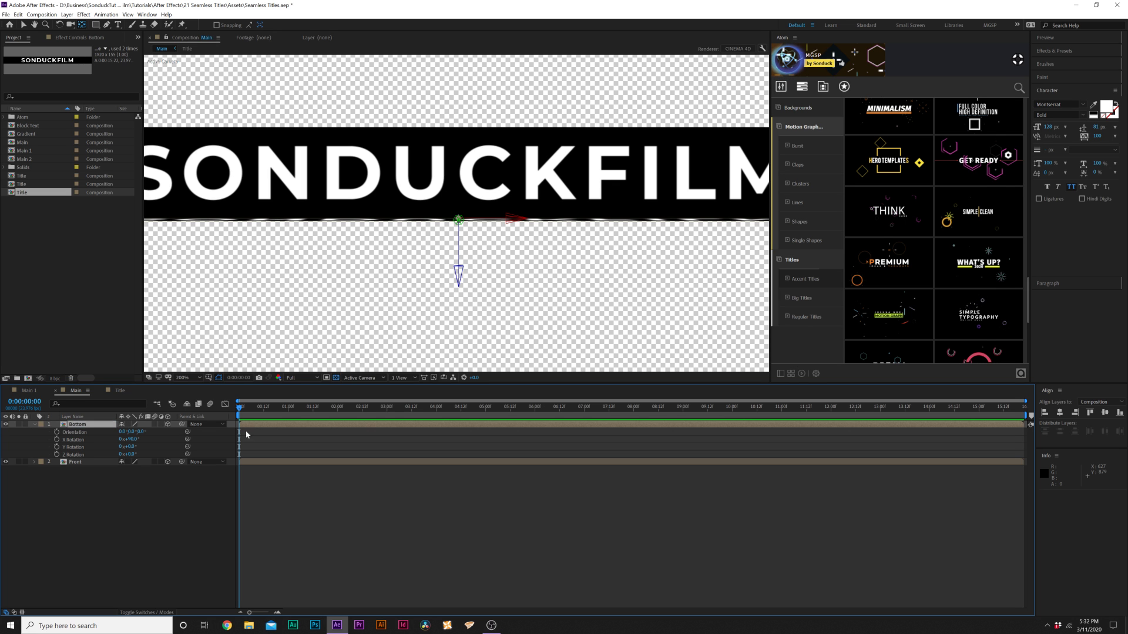
# Duplicate the Front layer and rename the copy Top.
pyautogui.click(86, 463)
pyautogui.click(34, 424)
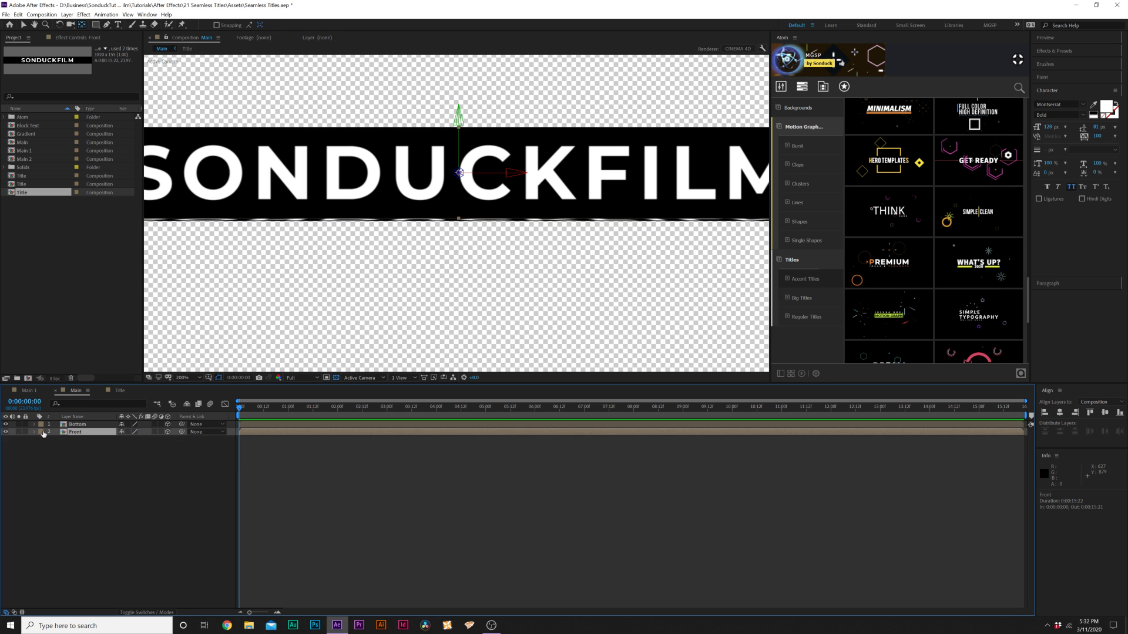
pyautogui.hotkey('ctrl', 'd')
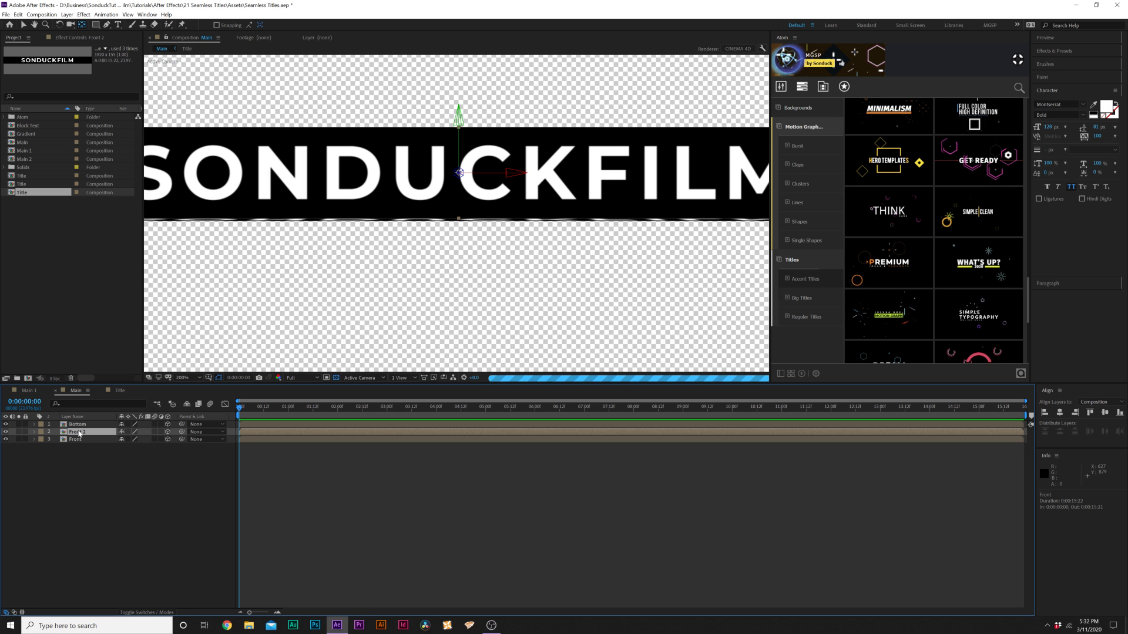
pyautogui.press('Return')
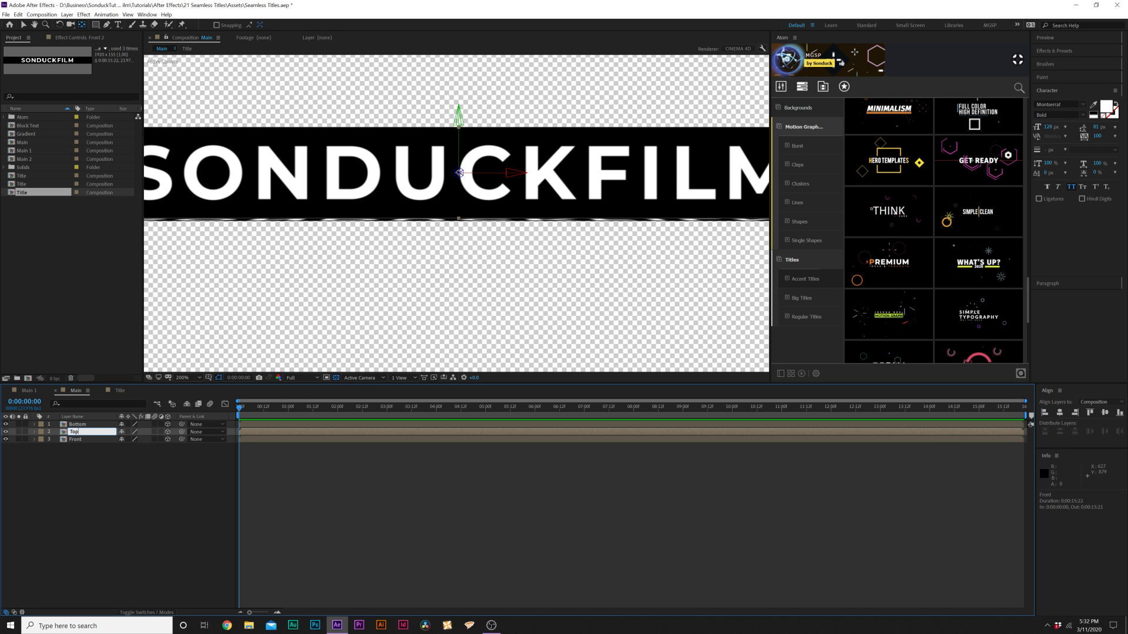
pyautogui.write('Top')
pyautogui.press('Return')
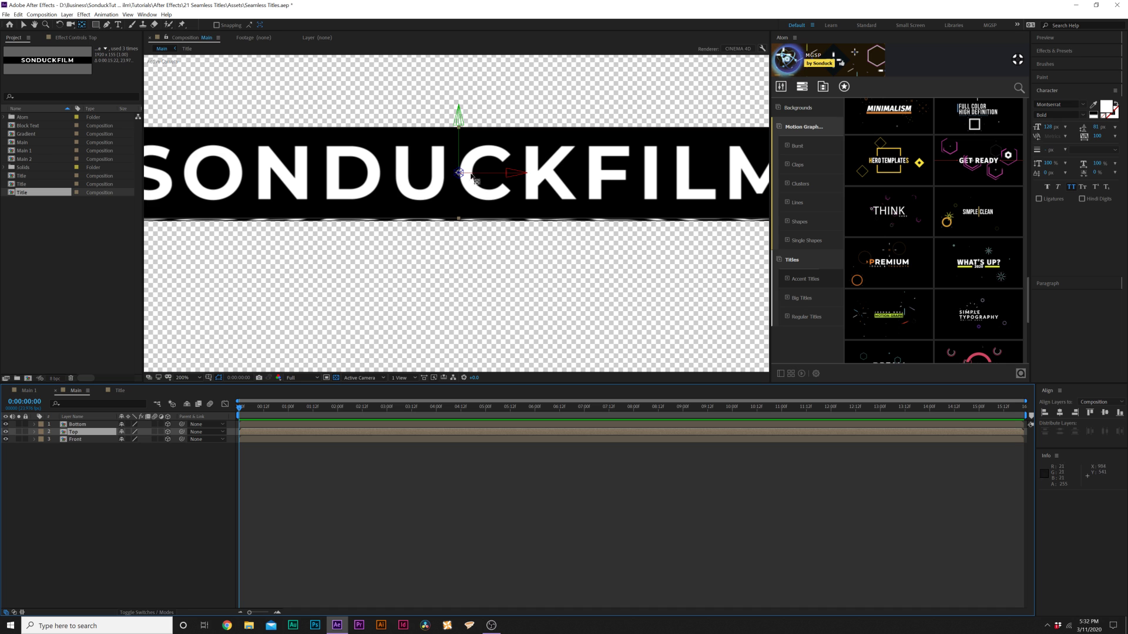
# Raise the Top layer in the viewer and set its X Rotation to -90°.
pyautogui.scroll(2, 459, 144)
pyautogui.moveTo(462, 204); pyautogui.dragTo(458, 123)
pyautogui.scroll(2, 442, 101)
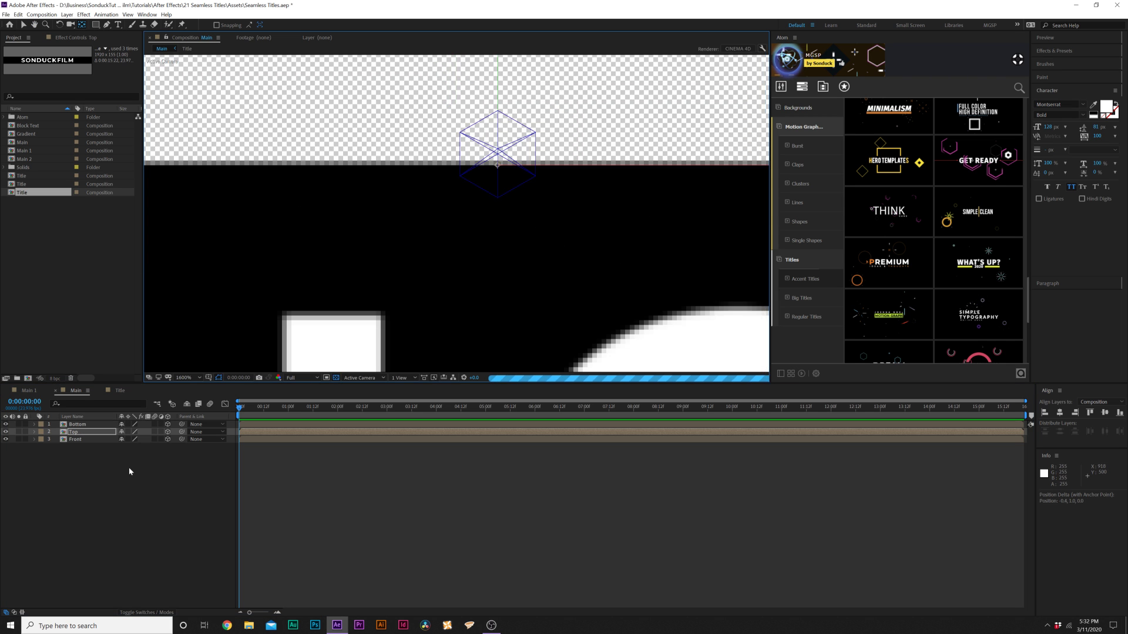
pyautogui.scroll(-2, 378, 312)
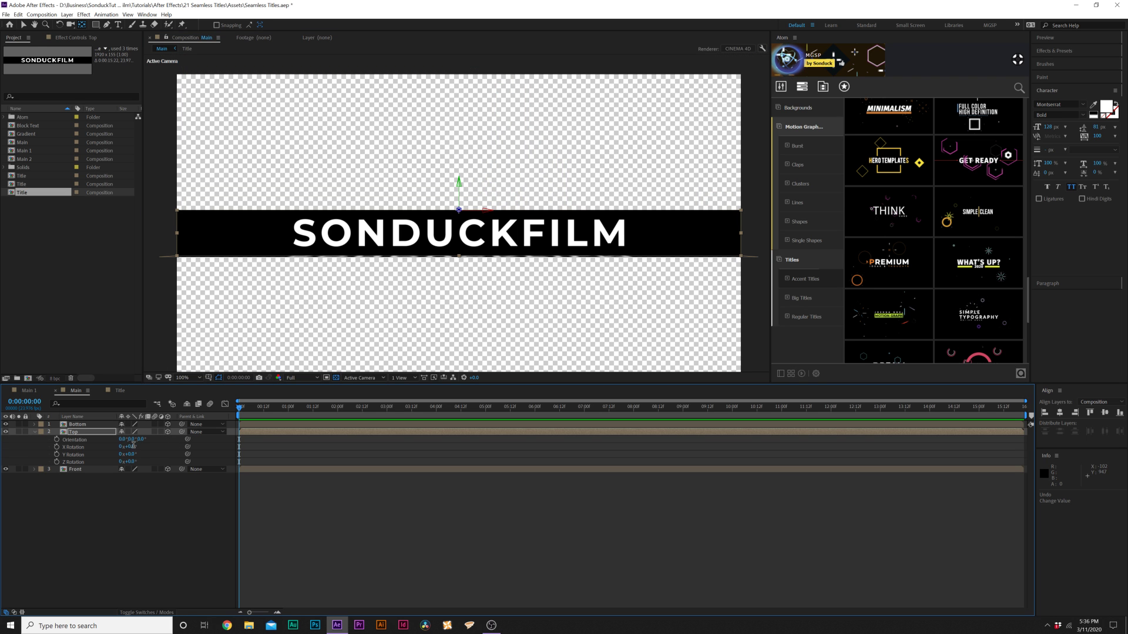
pyautogui.click(132, 447)
pyautogui.write('-90')
pyautogui.press('Return')
pyautogui.scroll(5, 379, 226)
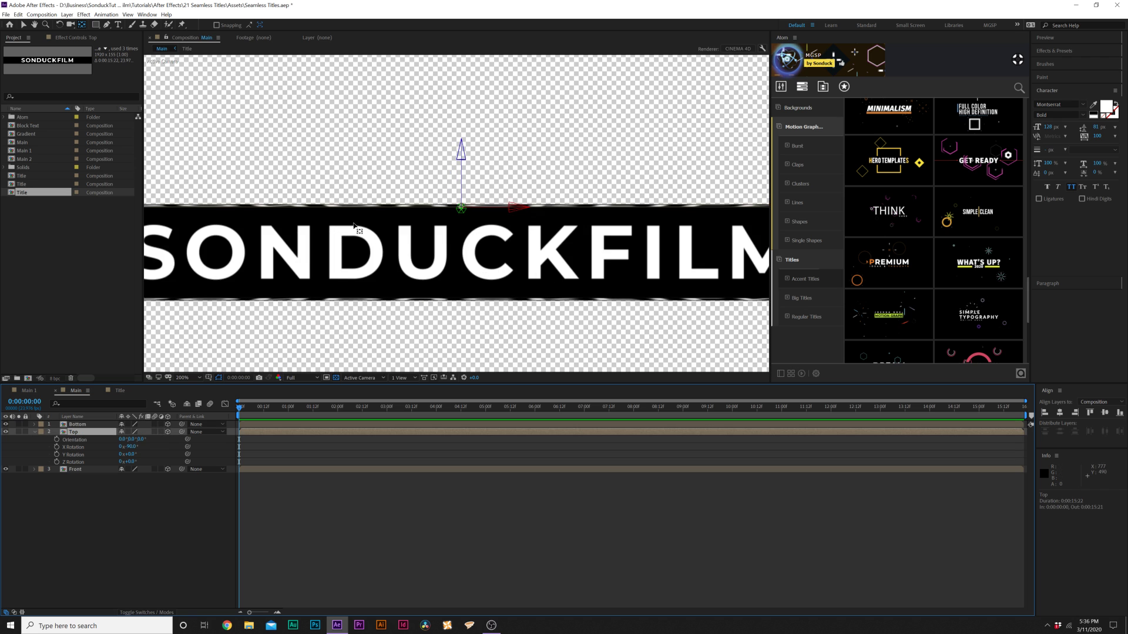
pyautogui.scroll(-5, 378, 226)
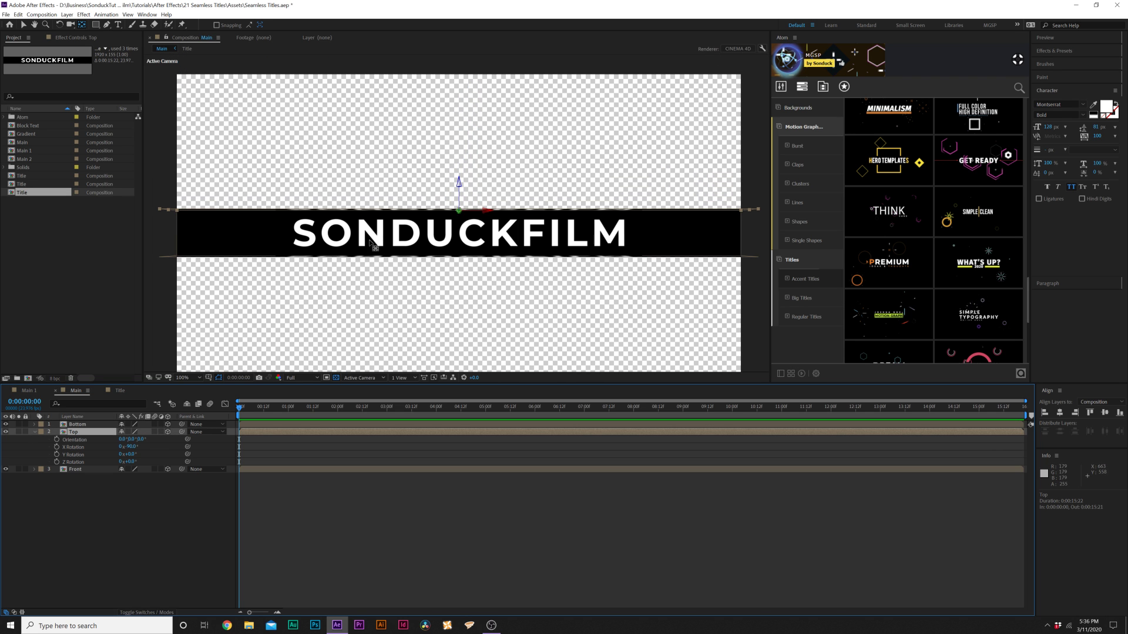
pyautogui.click(71, 470)
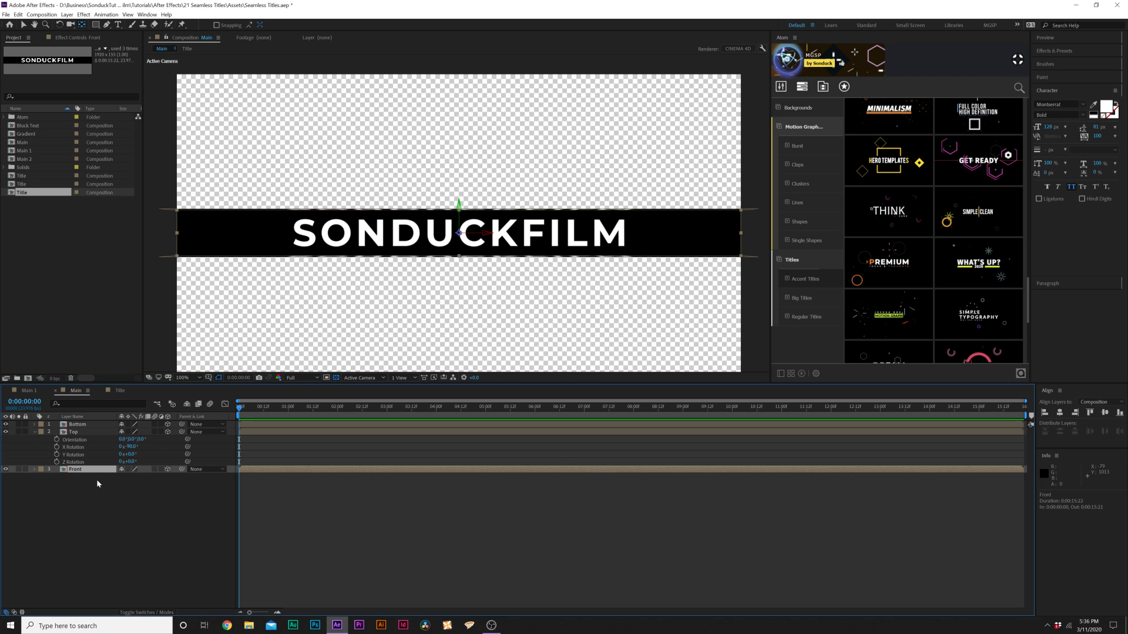
# Duplicate Front as a layer named Back and drag its Position Z back in depth.
pyautogui.hotkey('ctrl', 'd')
pyautogui.press('Return')
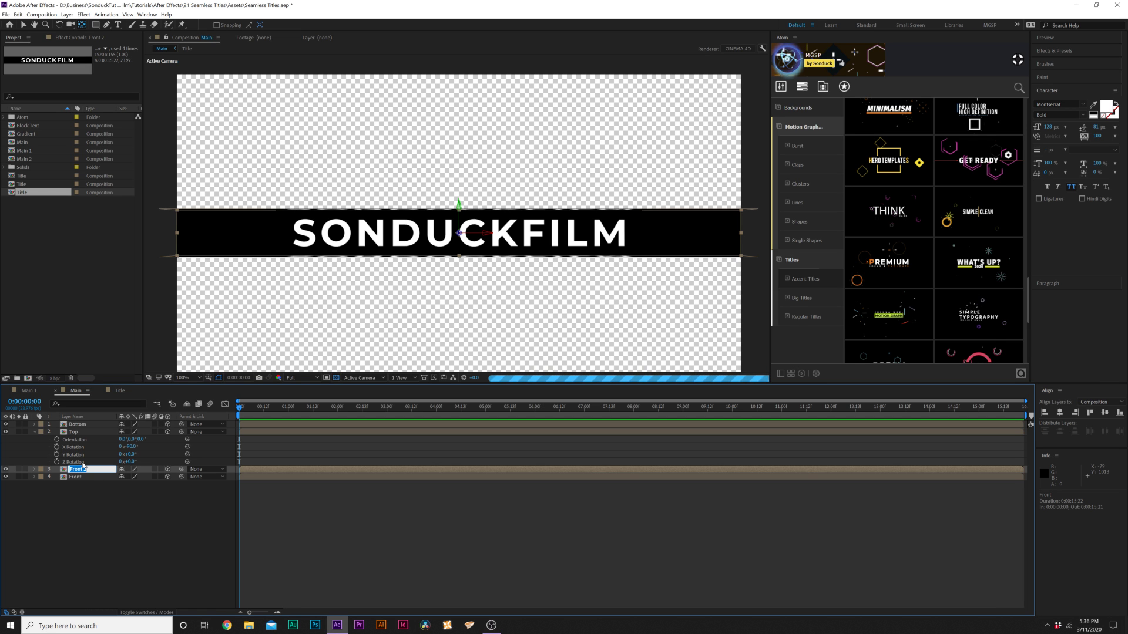
pyautogui.write('Back')
pyautogui.press('Return')
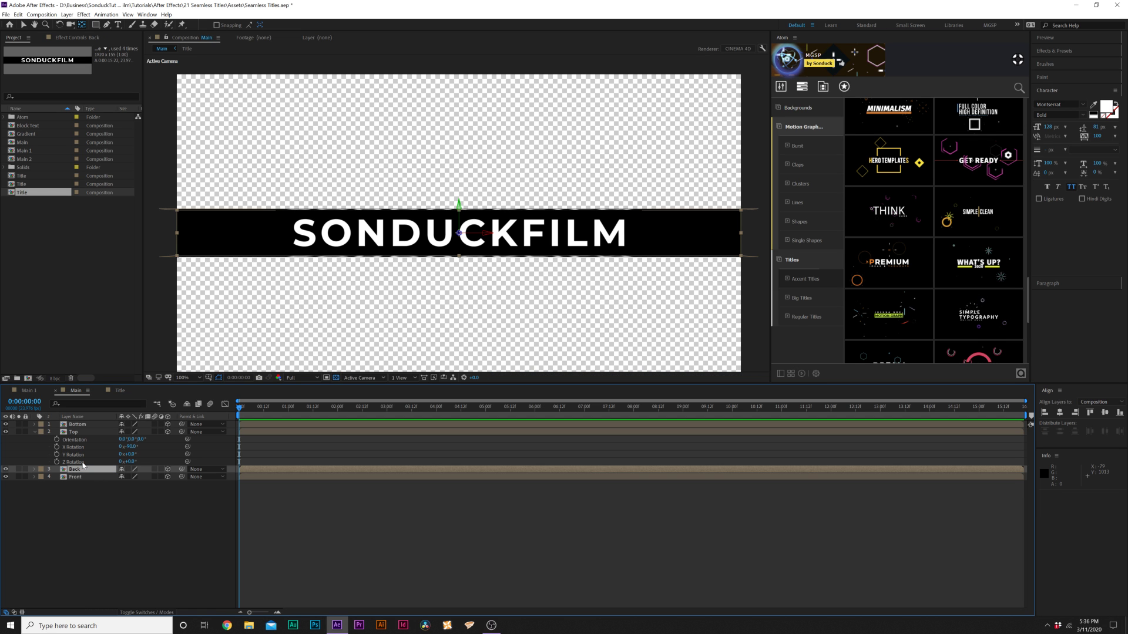
pyautogui.press('p')
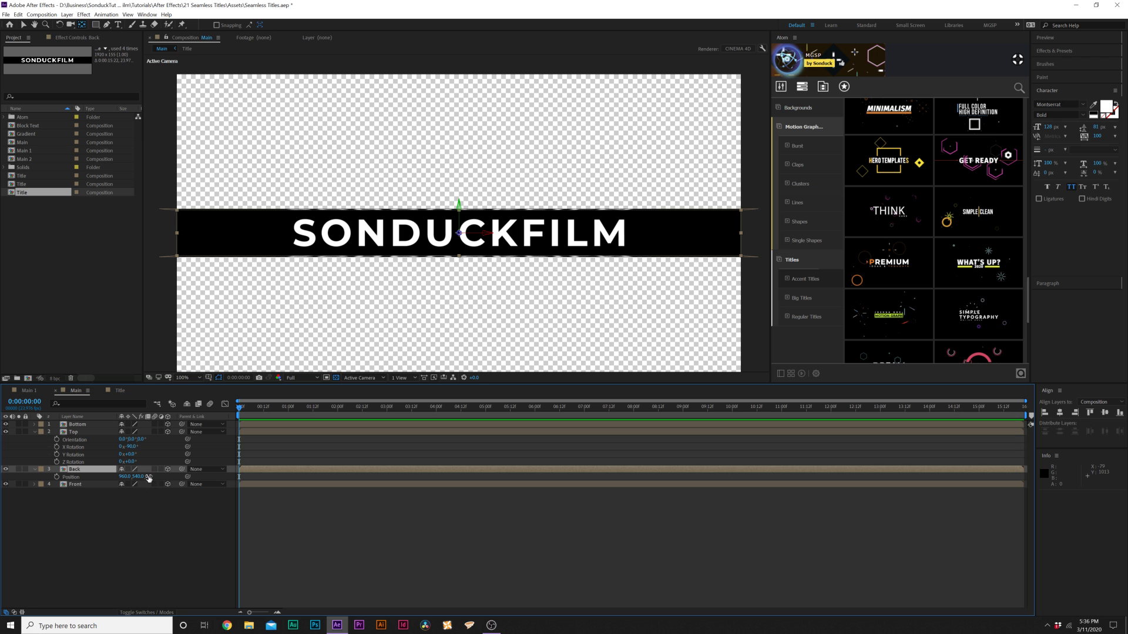
pyautogui.moveTo(149, 478); pyautogui.dragTo(237, 478)
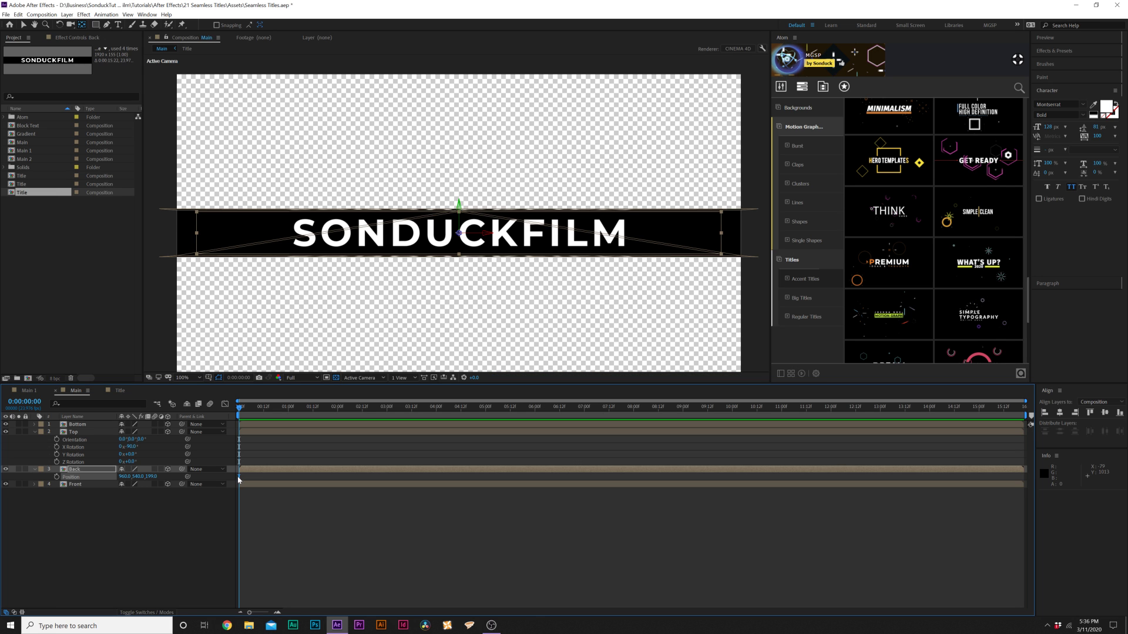
pyautogui.click(128, 491)
# Add a new null object and adjust its Z position.
pyautogui.click(34, 432)
pyautogui.click(32, 439)
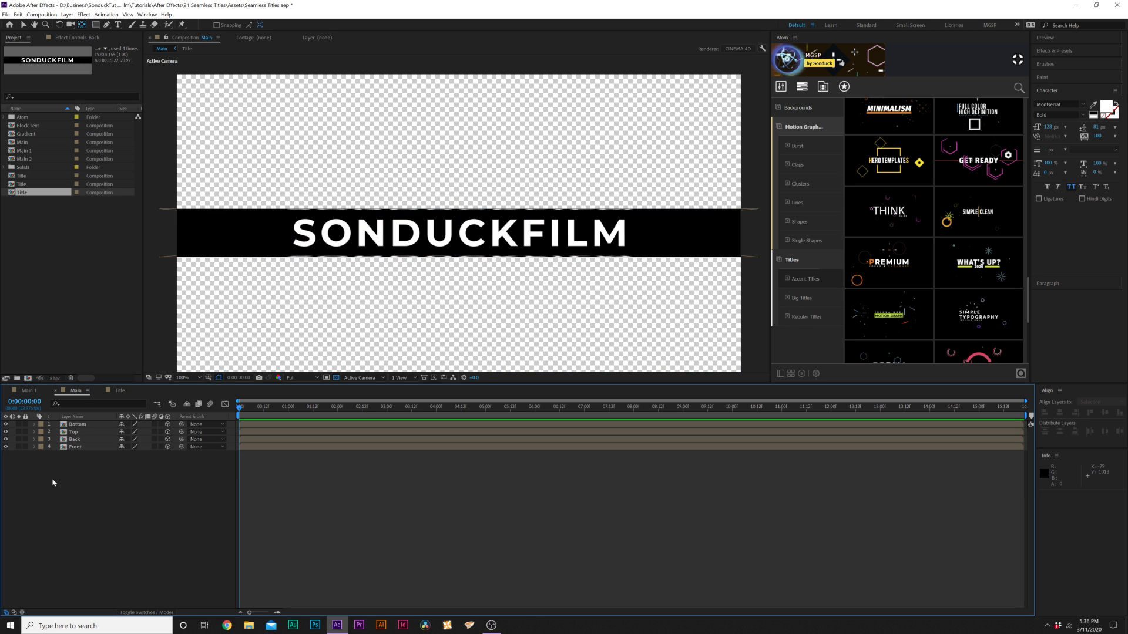
pyautogui.click(67, 14)
pyautogui.moveTo(82, 22)
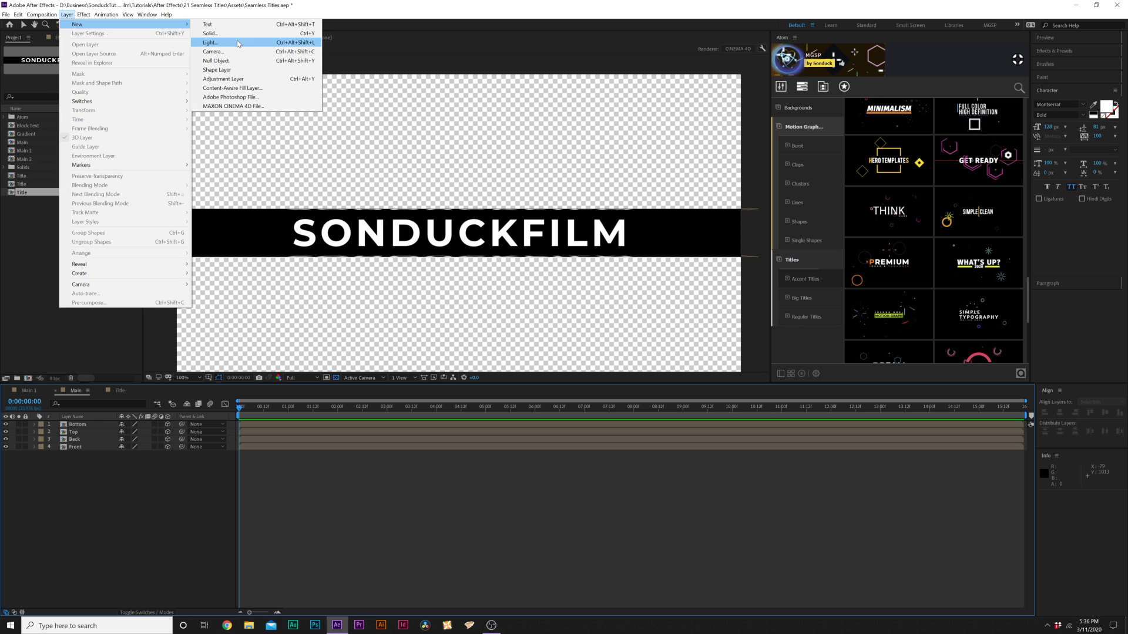
pyautogui.click(234, 61)
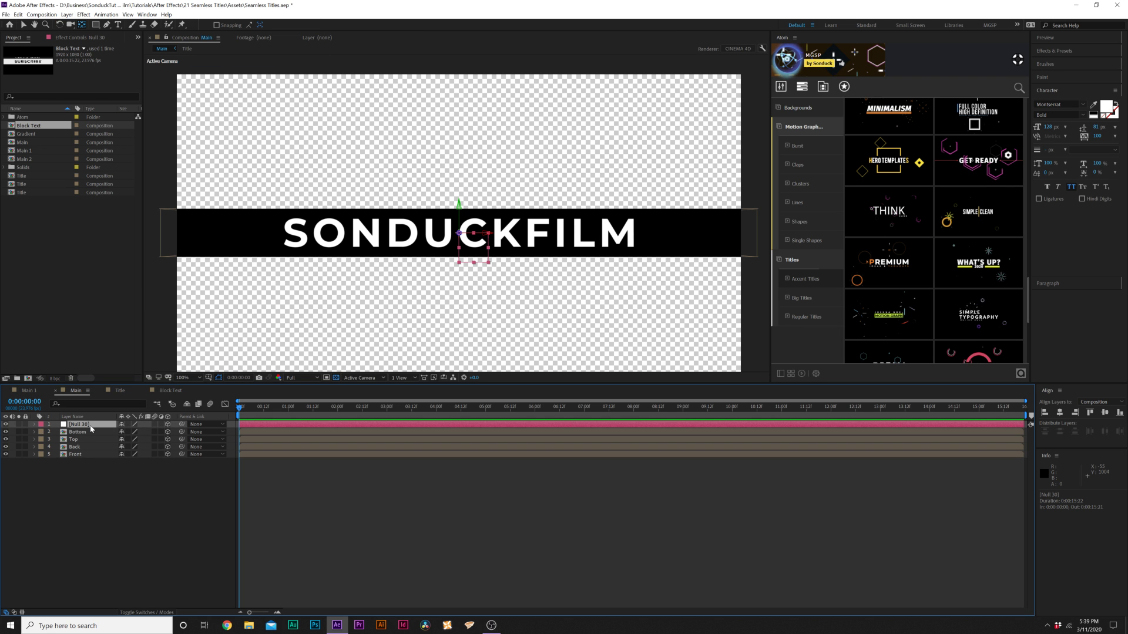
pyautogui.press('p')
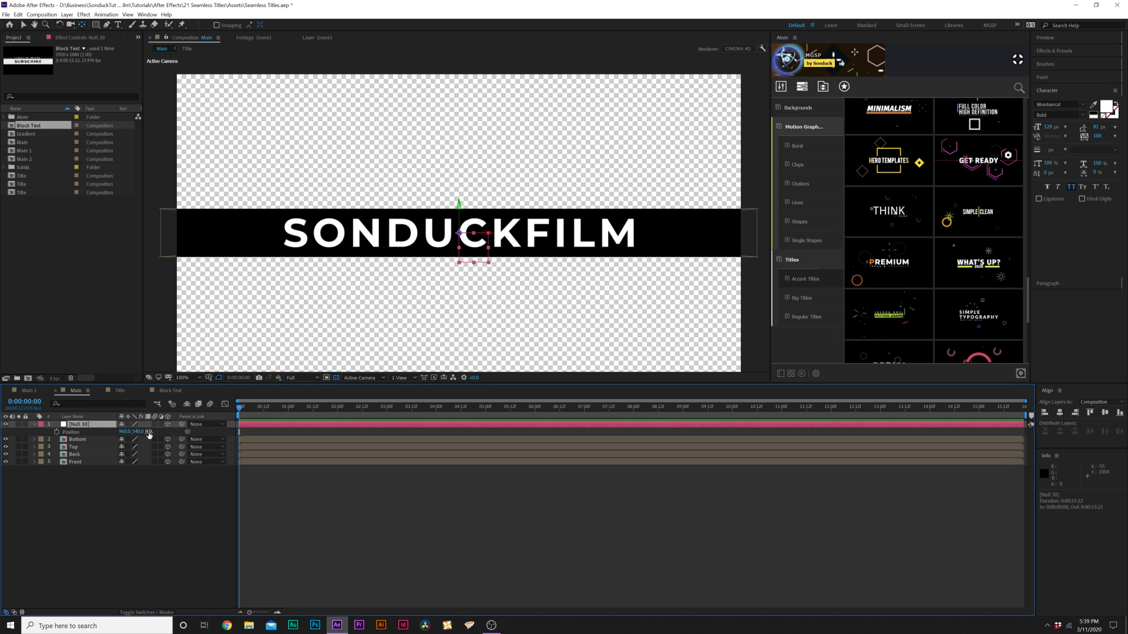
pyautogui.moveTo(149, 432); pyautogui.dragTo(135, 432)
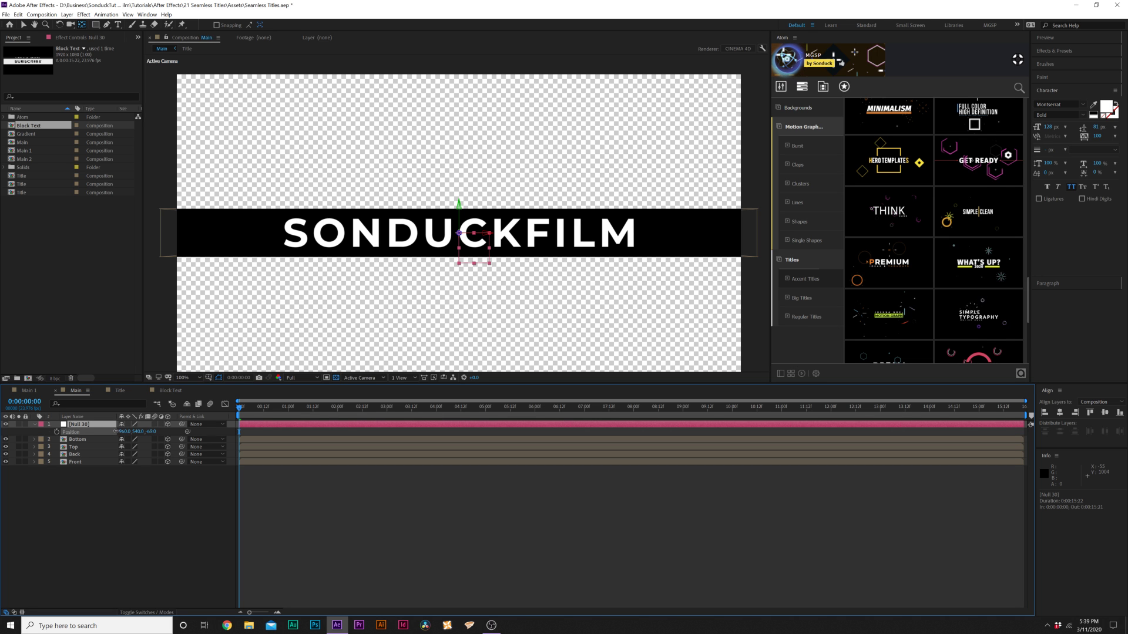
pyautogui.click(150, 432)
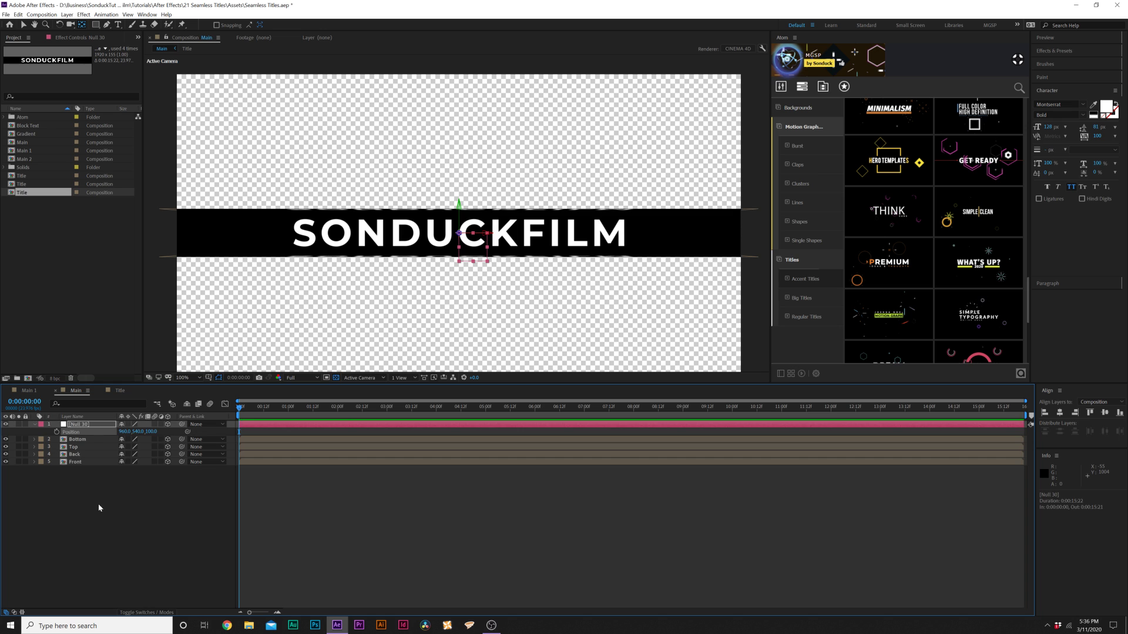
# Parent the four title layers to Null 30 and keyframe its X Rotation from 0 to 2x at 9 s.
pyautogui.moveTo(99, 503); pyautogui.dragTo(75, 433)
pyautogui.moveTo(159, 443); pyautogui.dragTo(82, 424)
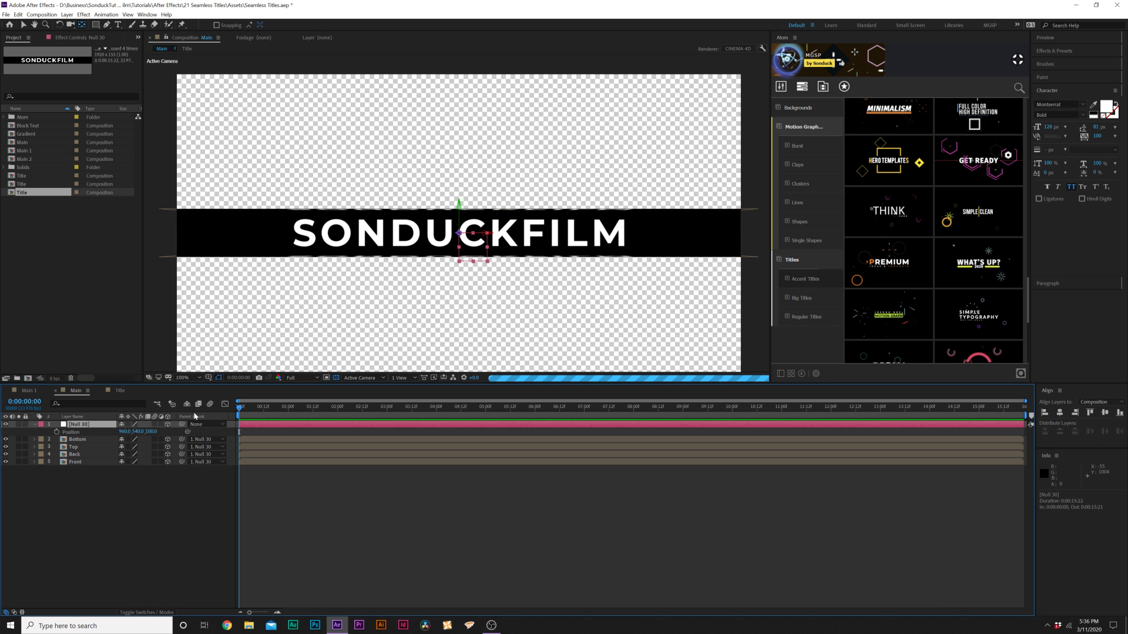
pyautogui.press('r')
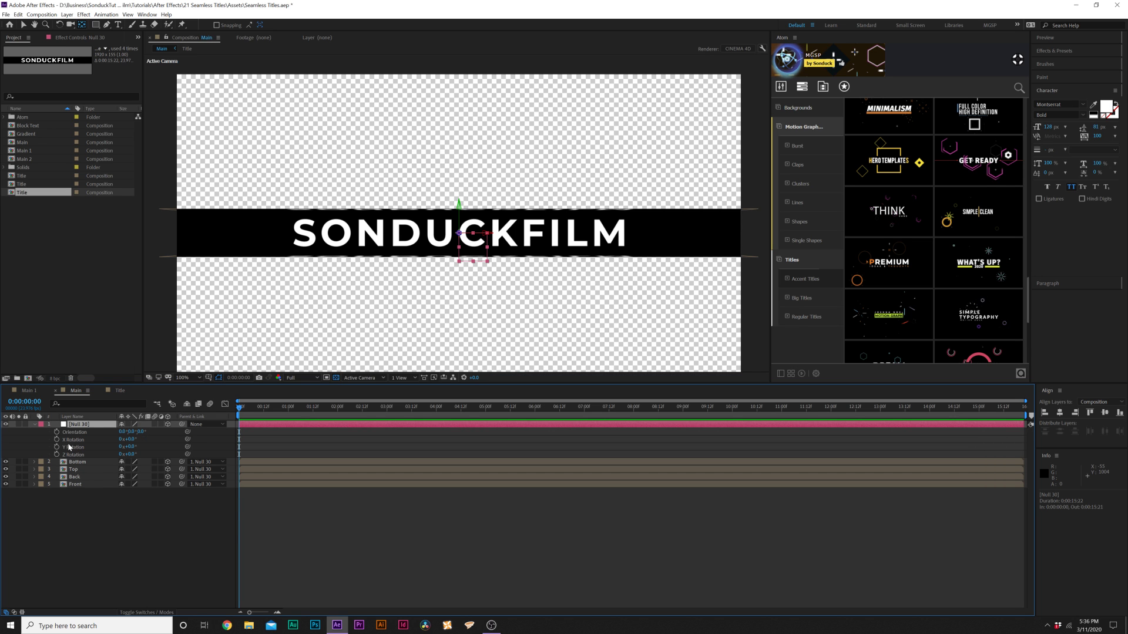
pyautogui.click(56, 439)
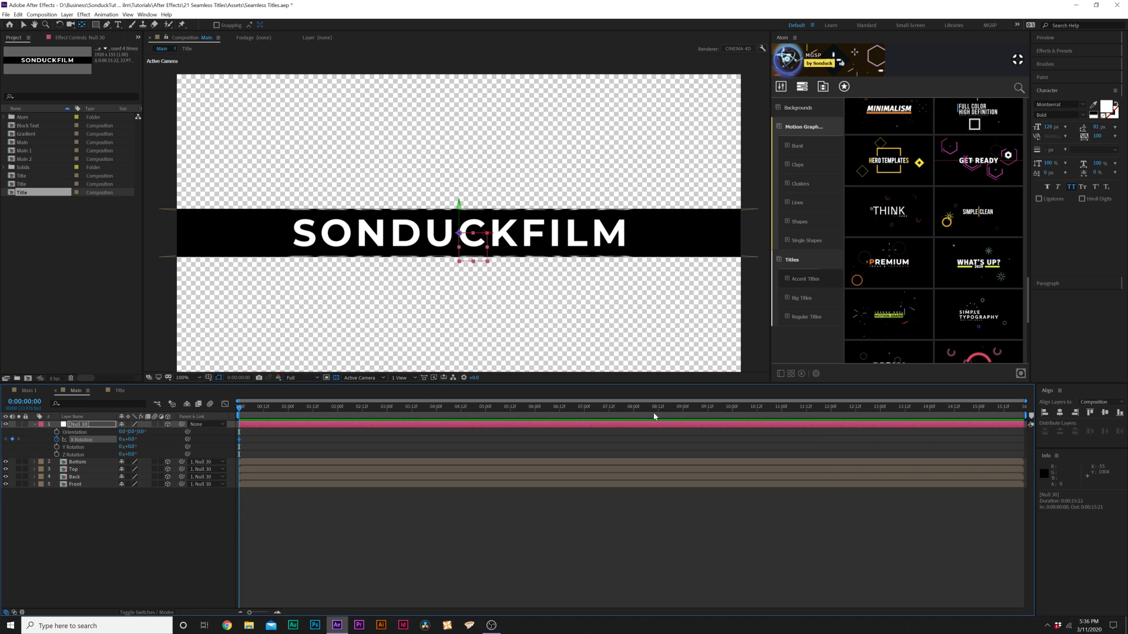
pyautogui.moveTo(650, 412); pyautogui.dragTo(682, 411)
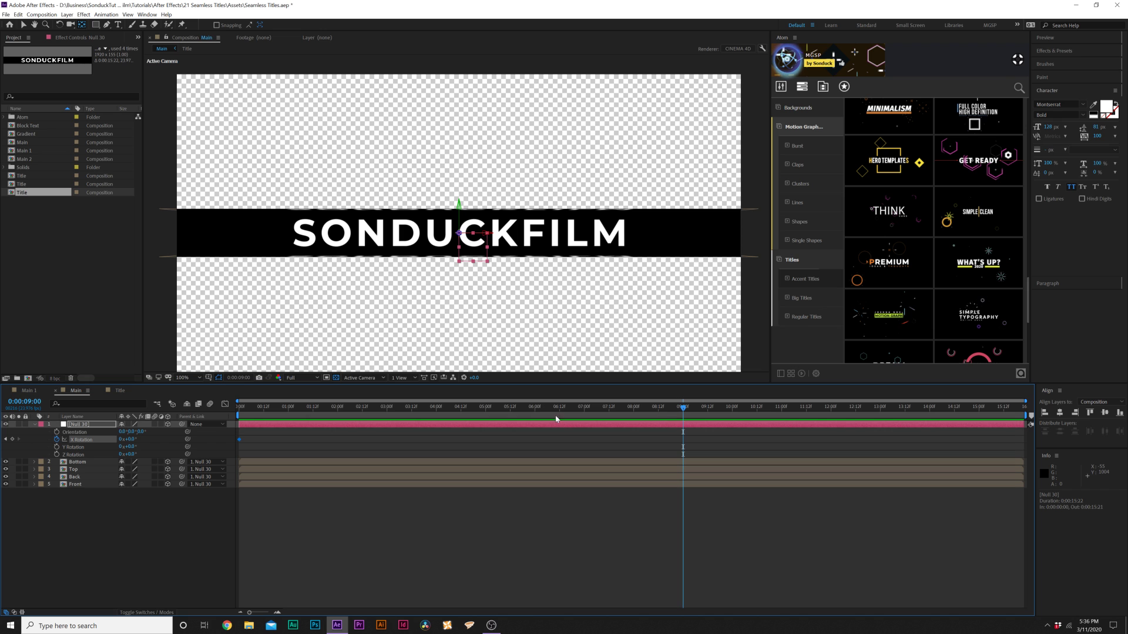
pyautogui.click(121, 440)
pyautogui.write('2')
pyautogui.press('Return')
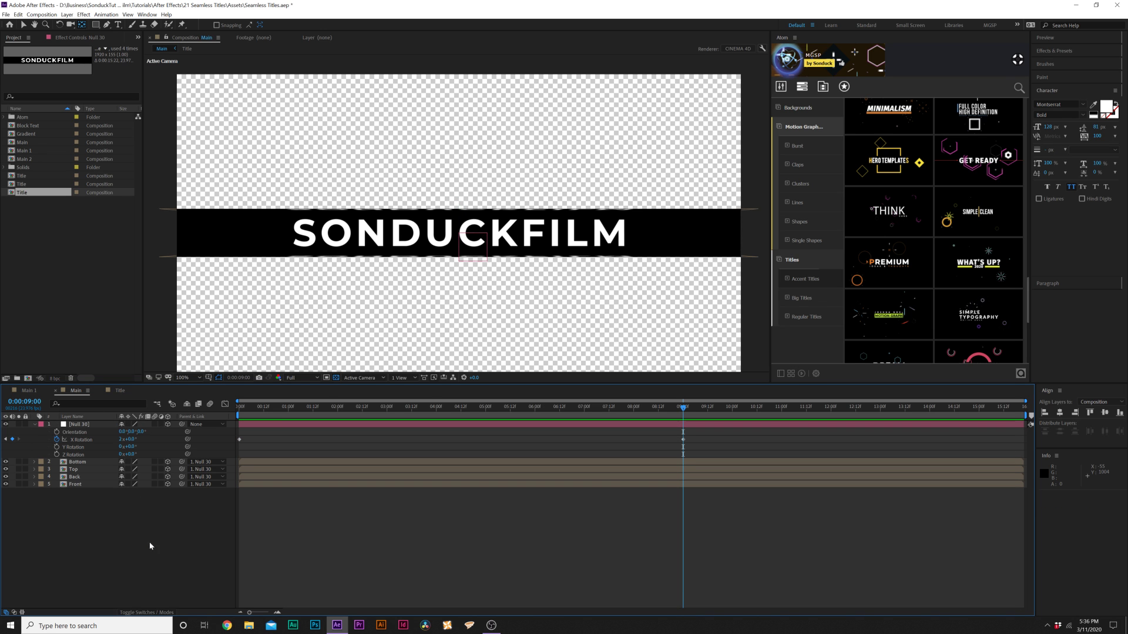
# At 3:23, bring the Back layer forward in depth, then check the rotation at 5:03.
pyautogui.click(436, 407)
pyautogui.click(432, 407)
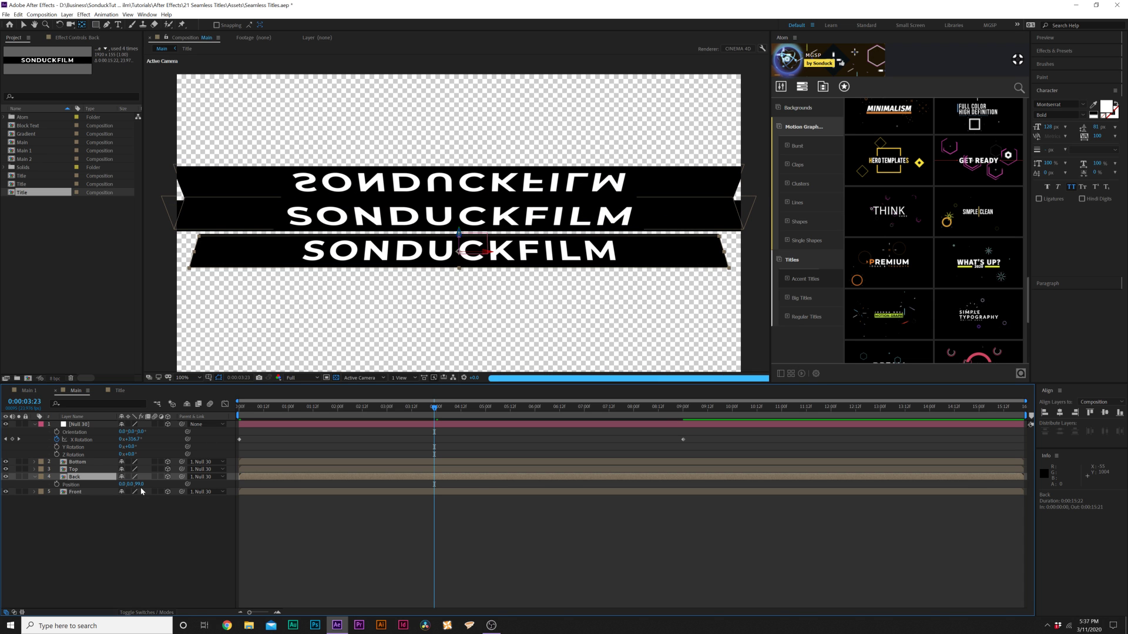
pyautogui.moveTo(139, 484); pyautogui.dragTo(146, 534)
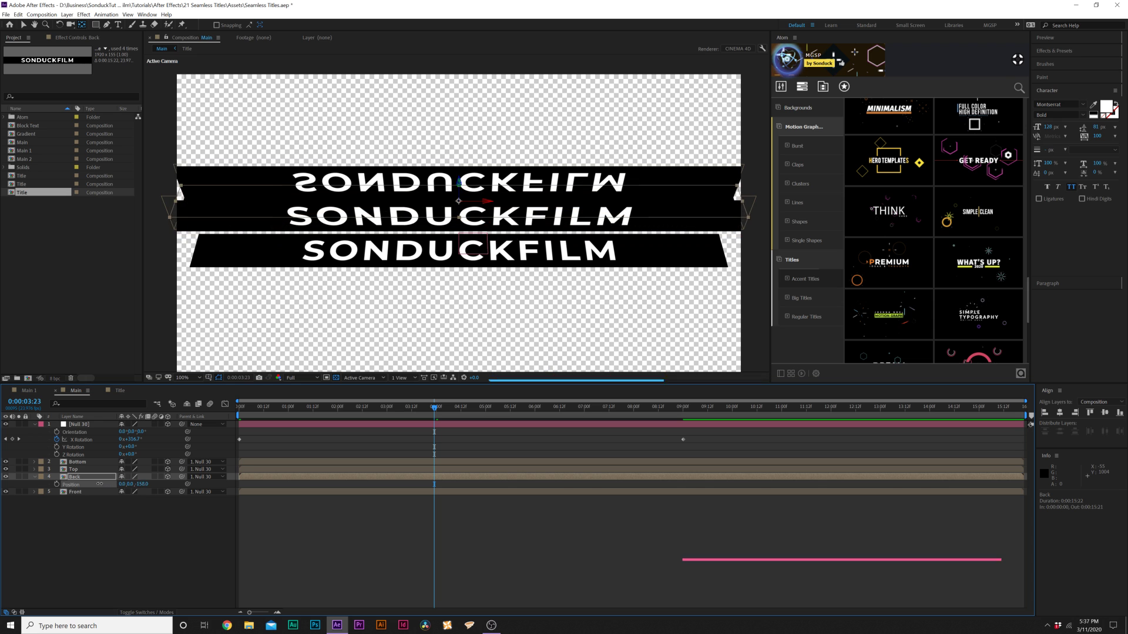
pyautogui.click(126, 526)
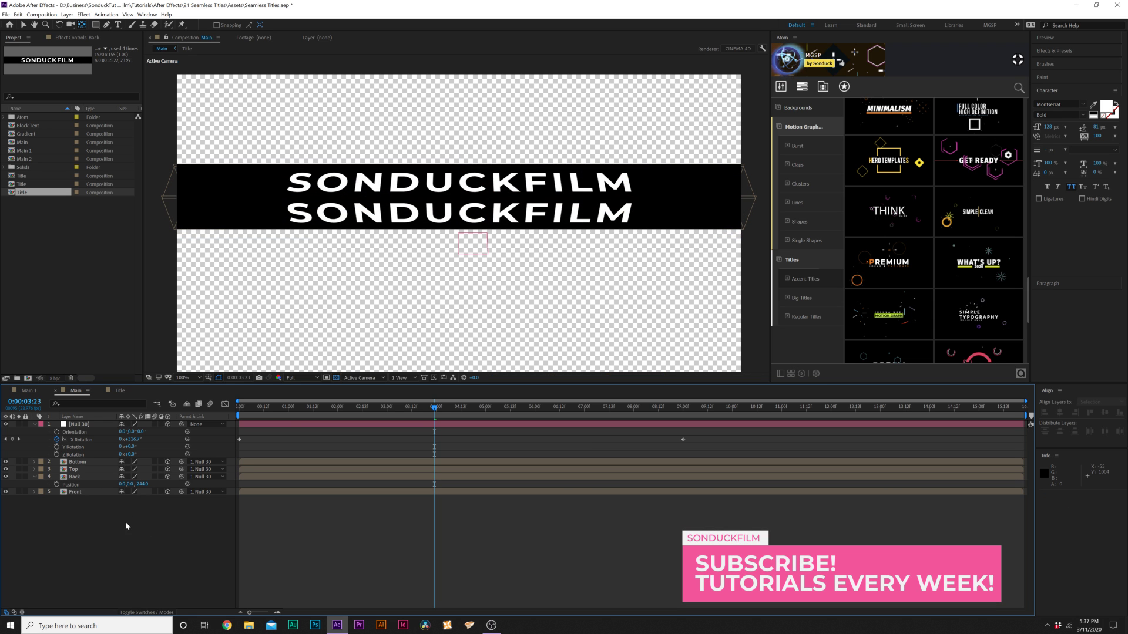
pyautogui.click(491, 413)
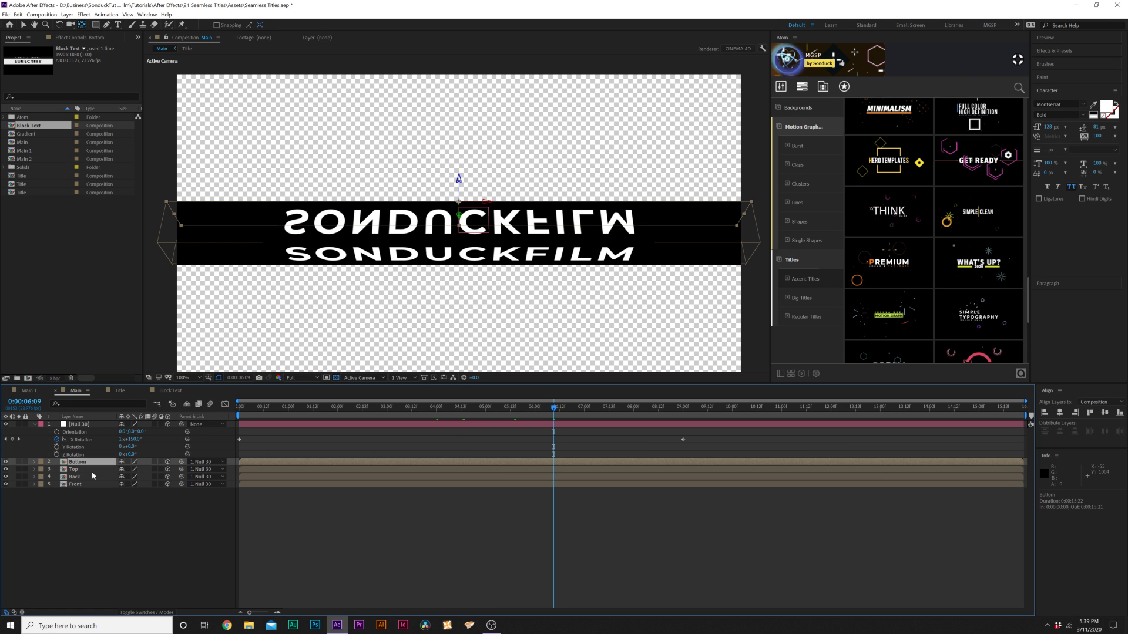
# Flip the Front layer vertically with Layer > Transform > Flip Vertical, then return to the timeline start.
pyautogui.click(84, 470)
pyautogui.click(80, 476)
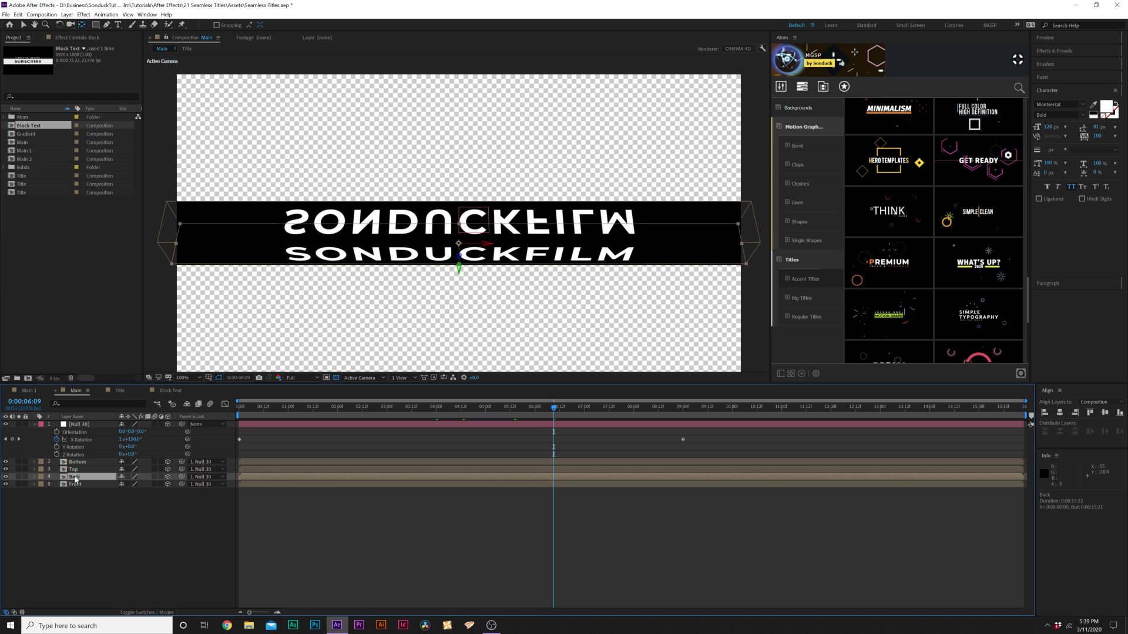
pyautogui.click(74, 485)
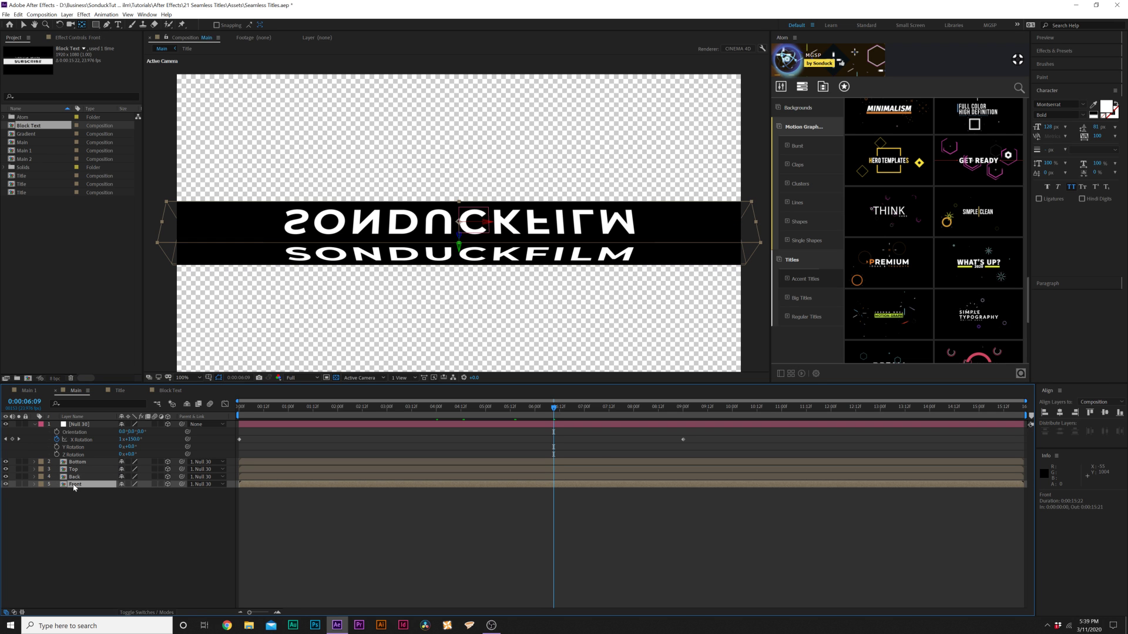
pyautogui.click(63, 14)
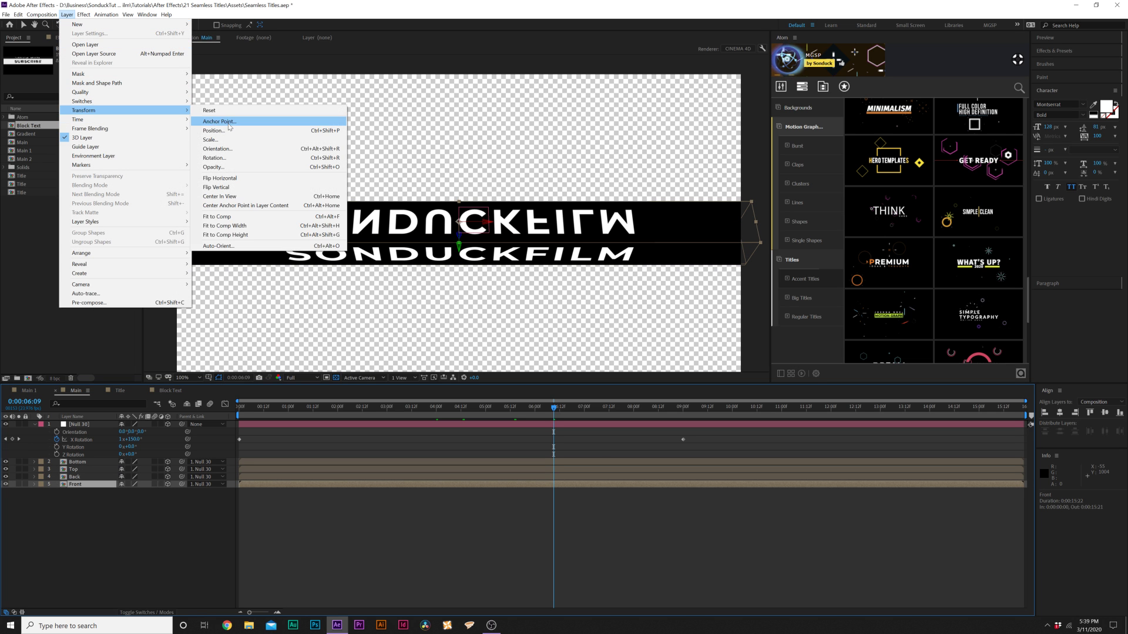
pyautogui.click(222, 187)
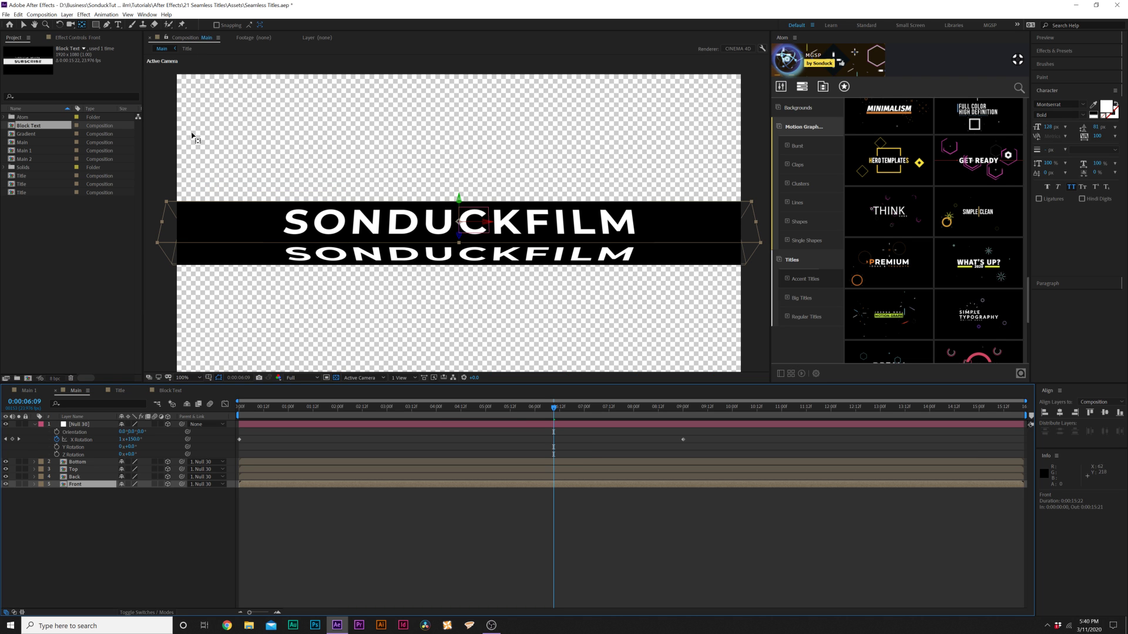
pyautogui.click(646, 406)
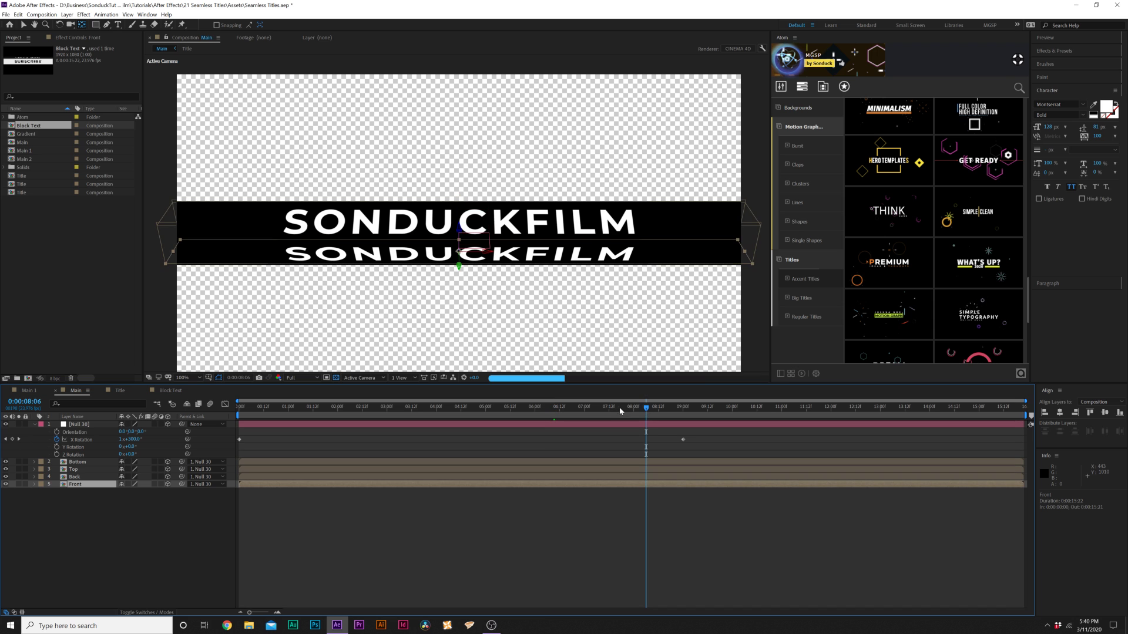
pyautogui.press('Home')
pyautogui.click(75, 477)
# Apply Effect > Channel > Invert to the Back layer and preview the spinning title.
pyautogui.click(84, 15)
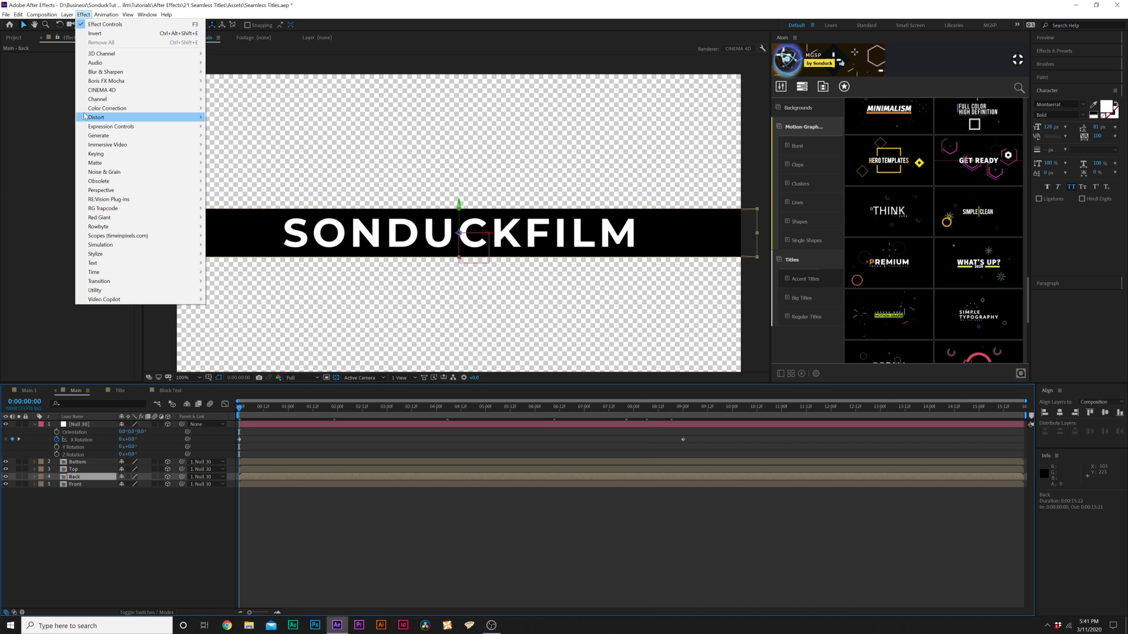
pyautogui.moveTo(135, 99)
pyautogui.click(227, 156)
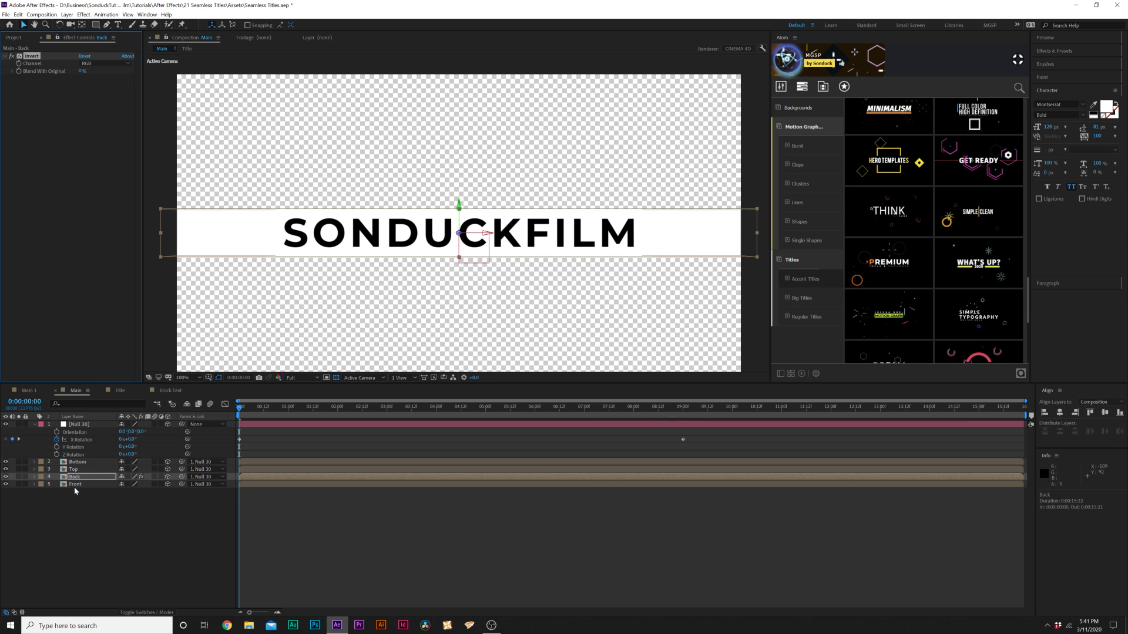
pyautogui.click(118, 506)
pyautogui.press('space')
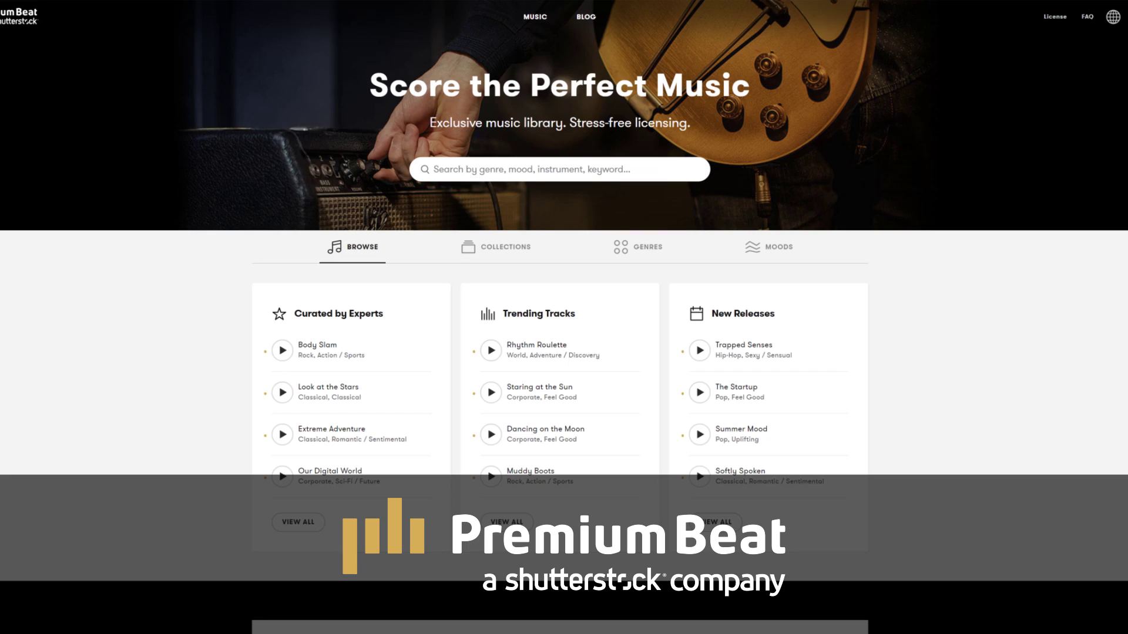
# In the PremiumBeat music list, expand the Mood filters and tick Action / Sports.
pyautogui.scroll(-6, 310, 149)
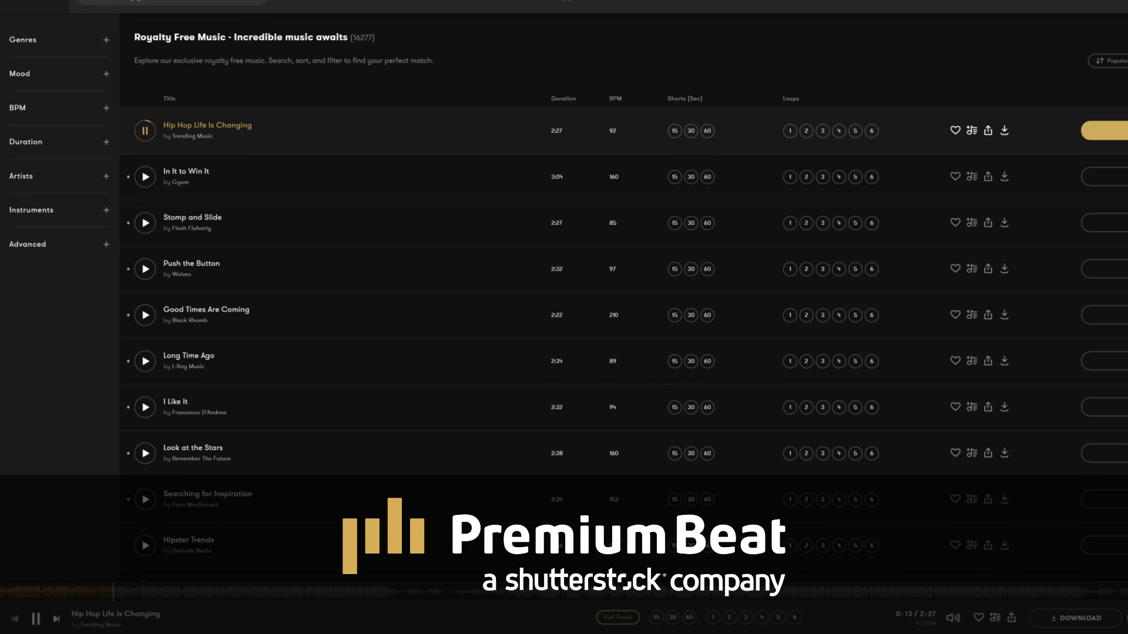
pyautogui.scroll(-3, 564, 294)
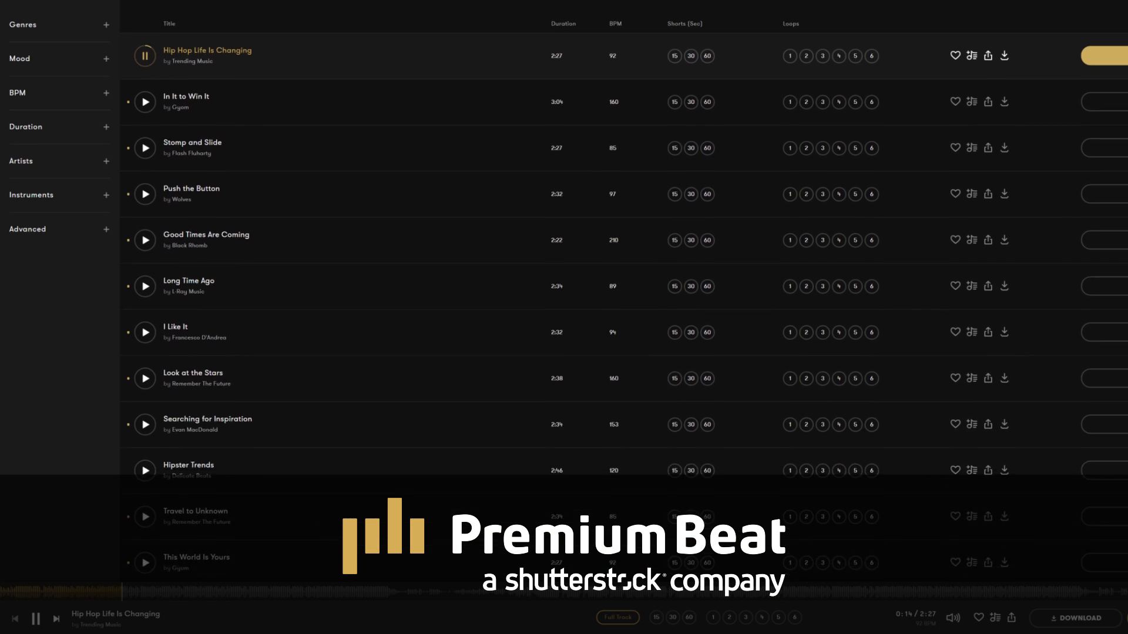
pyautogui.scroll(-5, 564, 293)
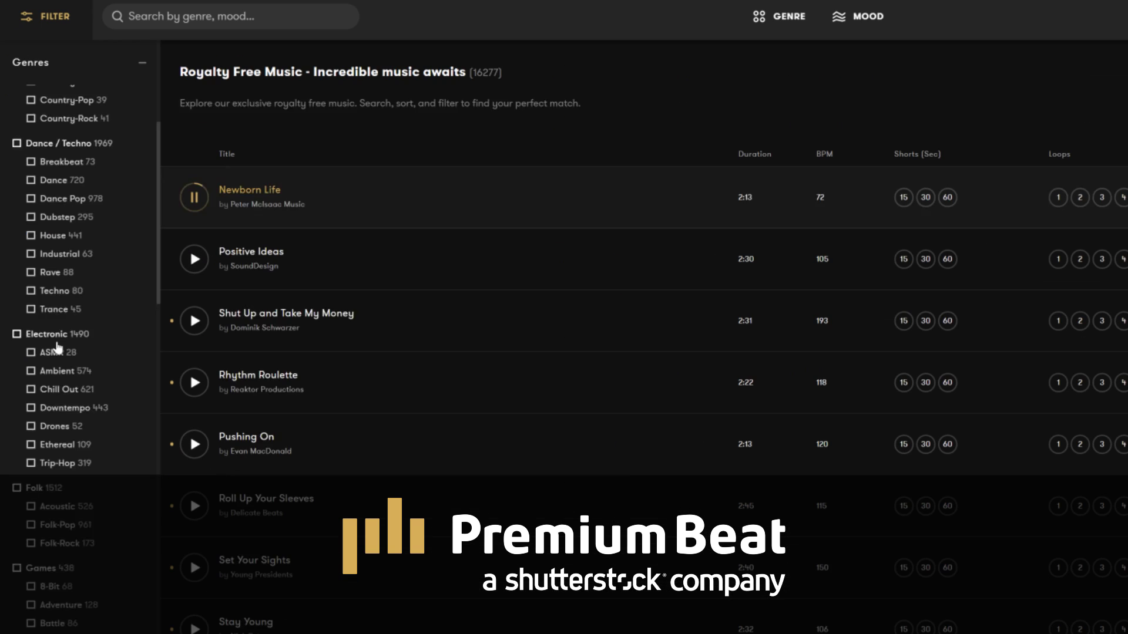
pyautogui.scroll(-15, 59, 343)
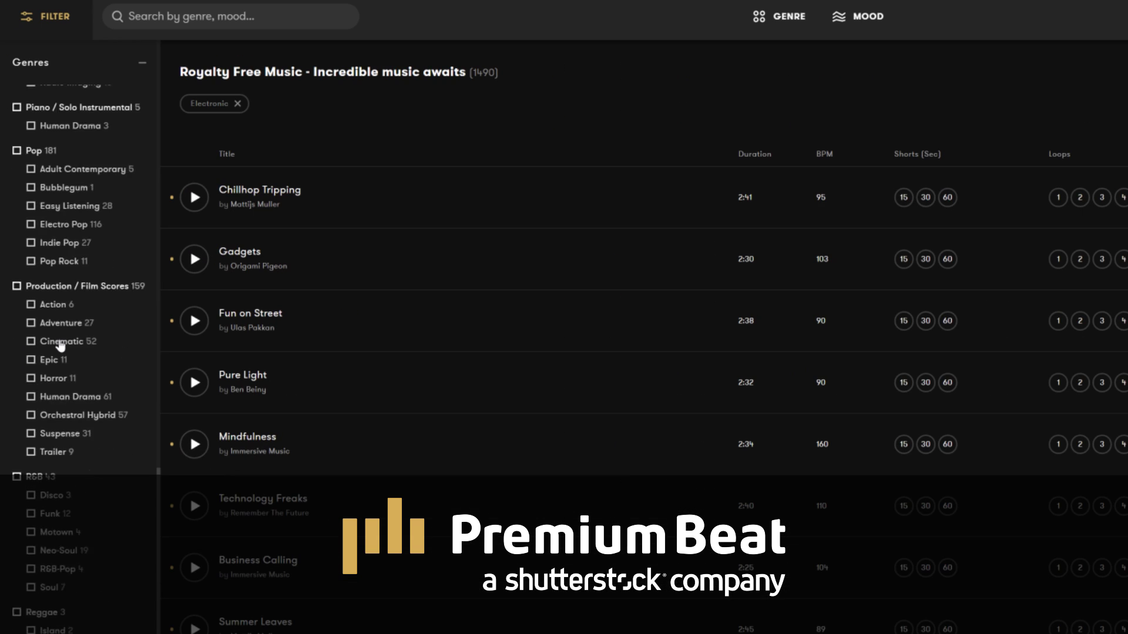
pyautogui.click(89, 598)
pyautogui.scroll(-9, 60, 441)
pyautogui.scroll(3, 61, 273)
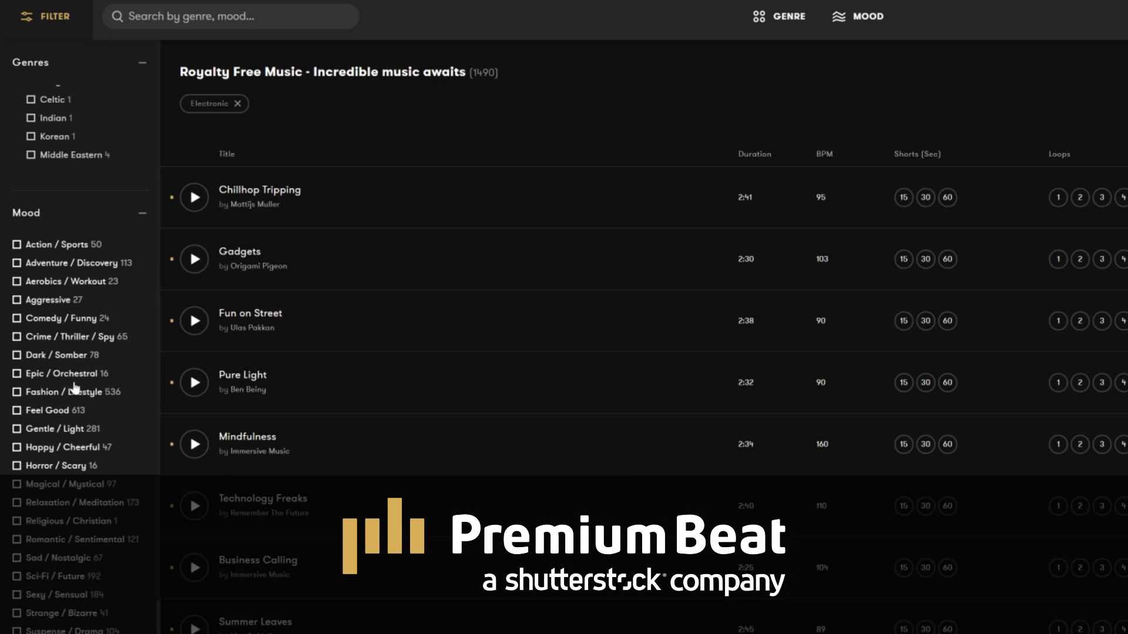
pyautogui.click(76, 461)
pyautogui.scroll(-1, 100, 464)
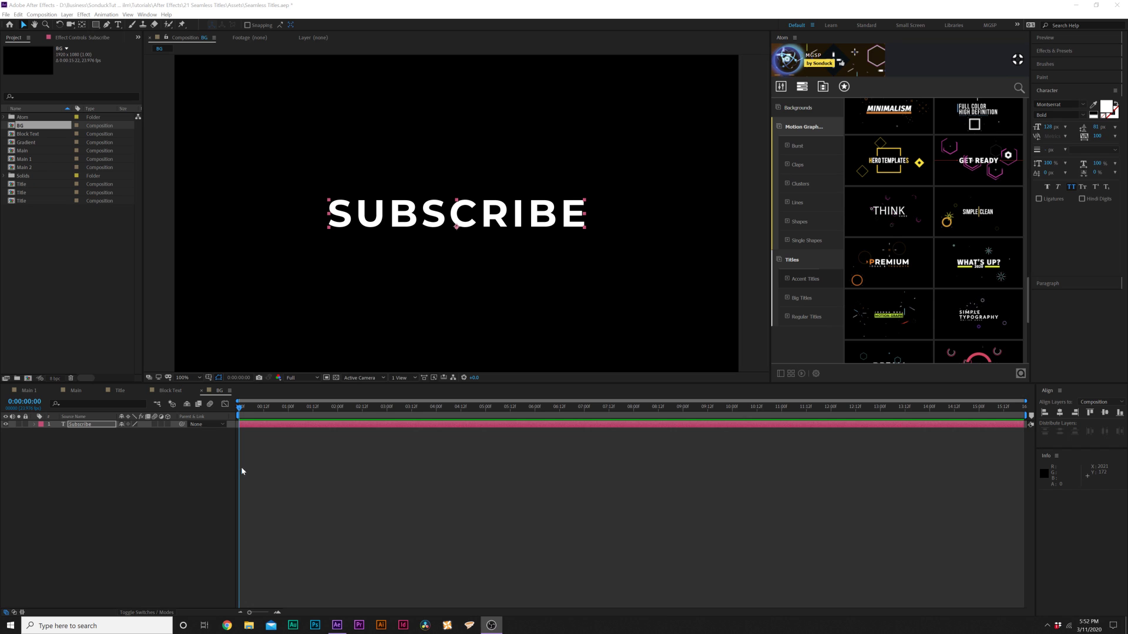
# Preview the BG comp, then pre-compose the SUBSCRIBE text into a composition named Title.
pyautogui.press('space')
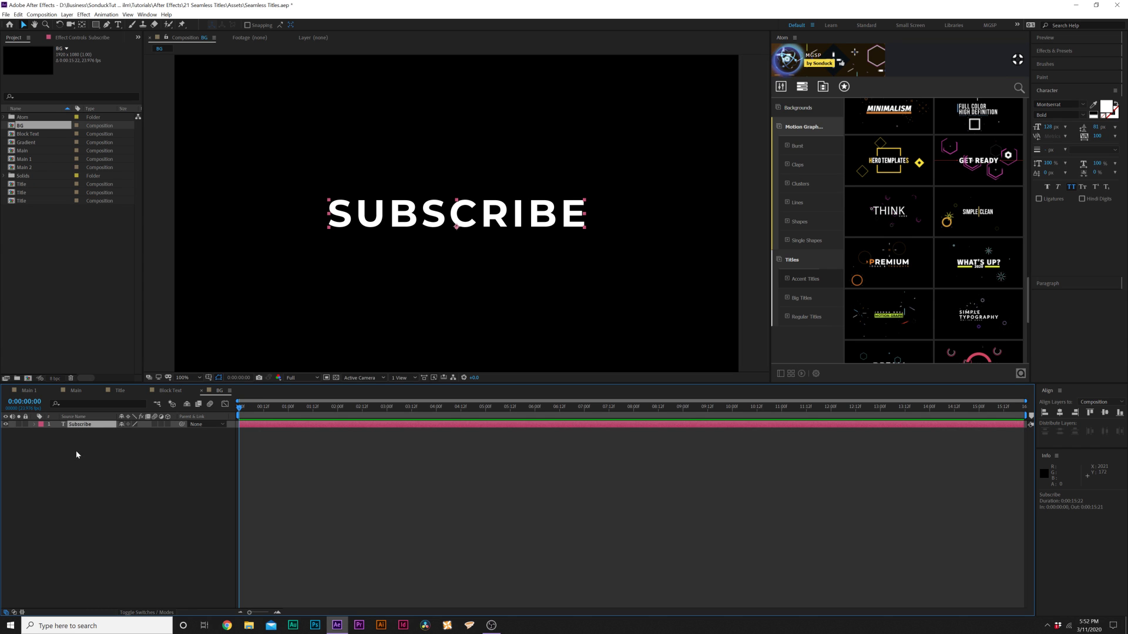
pyautogui.click(67, 14)
pyautogui.click(85, 304)
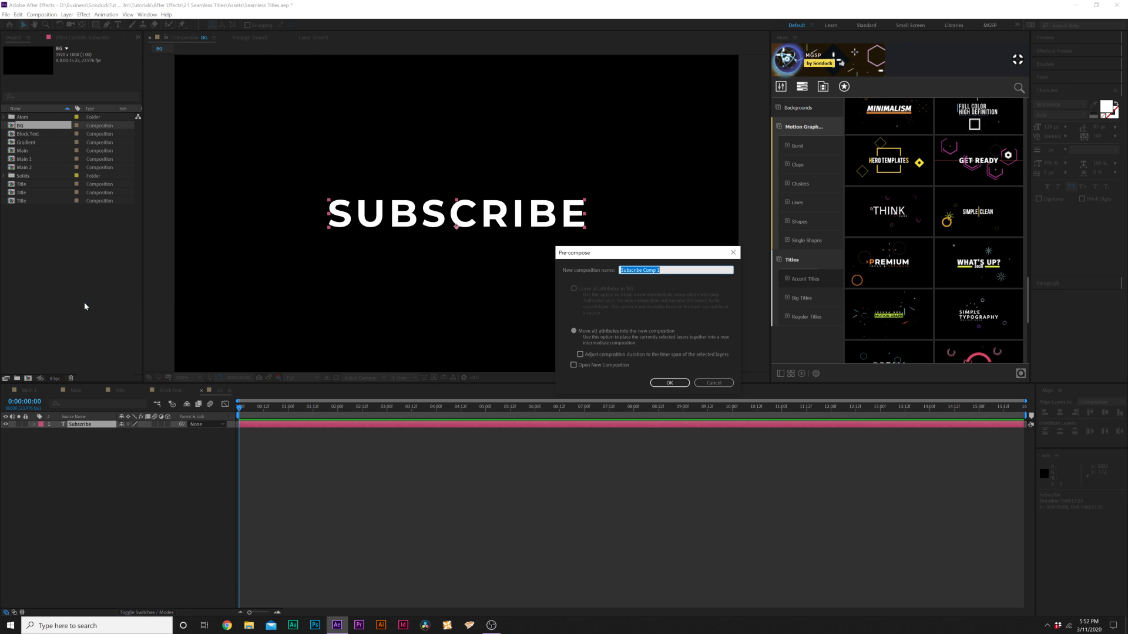
pyautogui.write('Title')
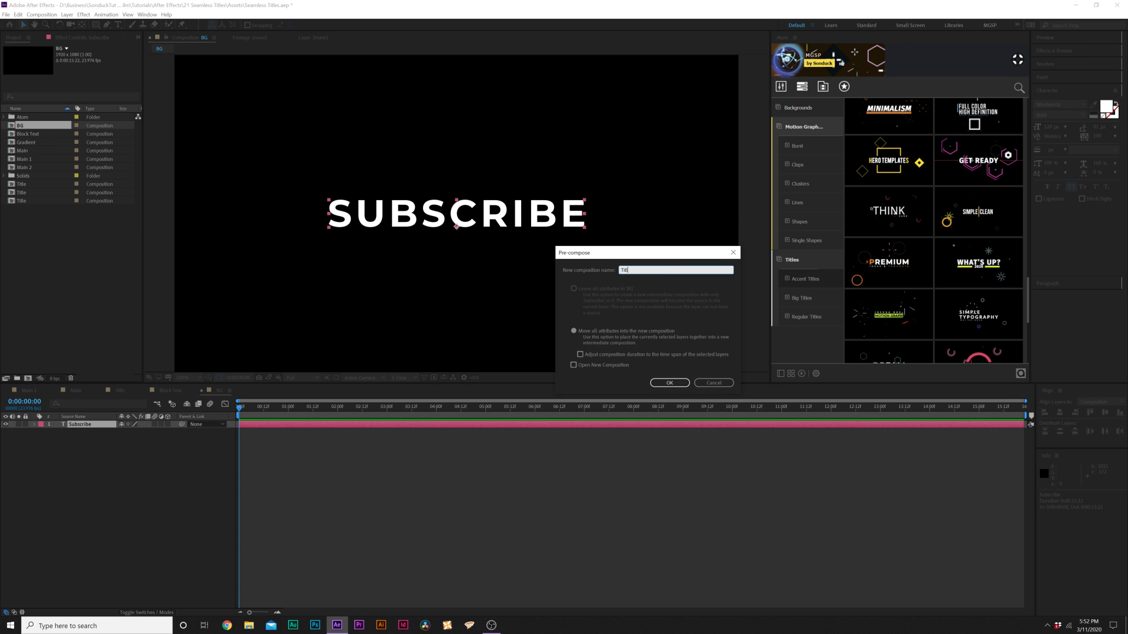
pyautogui.press('Return')
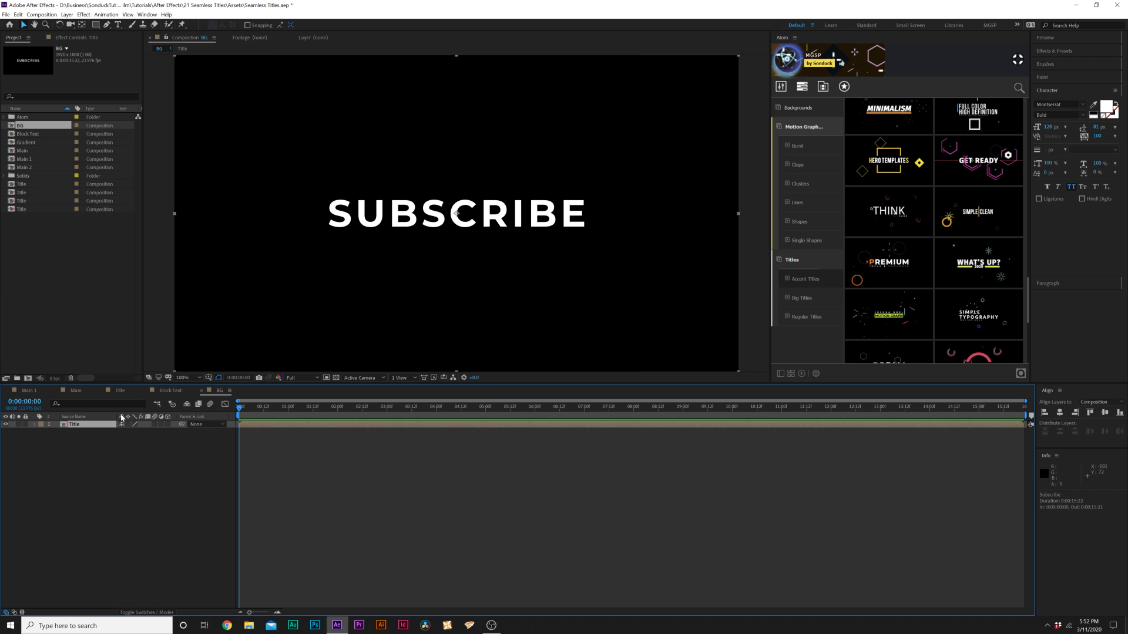
# Open the Title comp and resize it to 996 × 150 px.
pyautogui.doubleClick(72, 424)
pyautogui.click(42, 15)
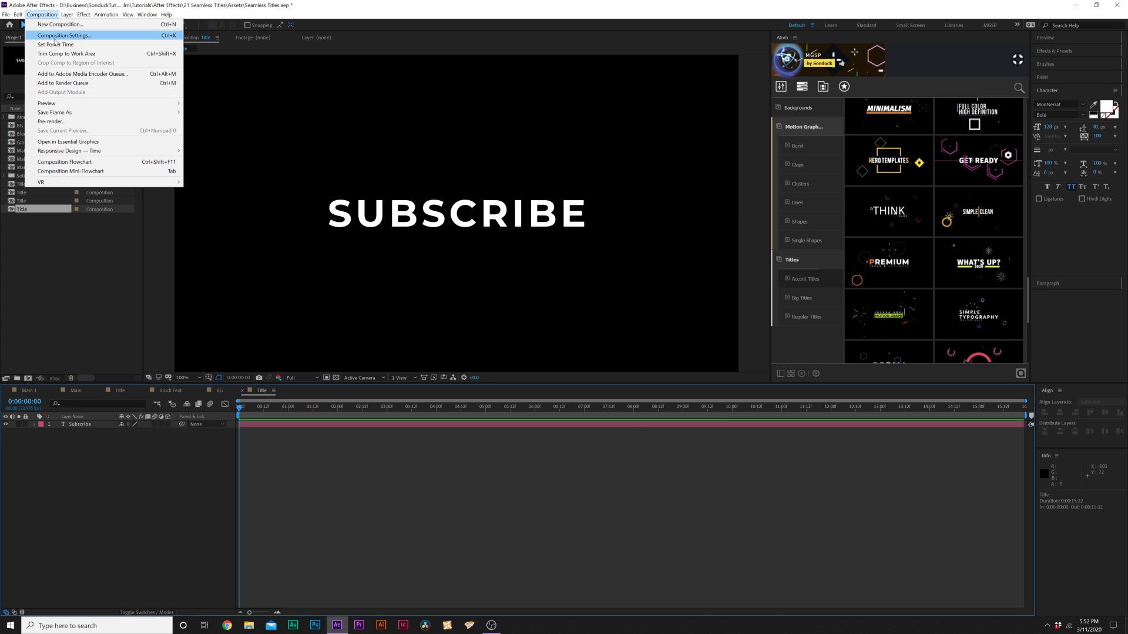
pyautogui.click(65, 35)
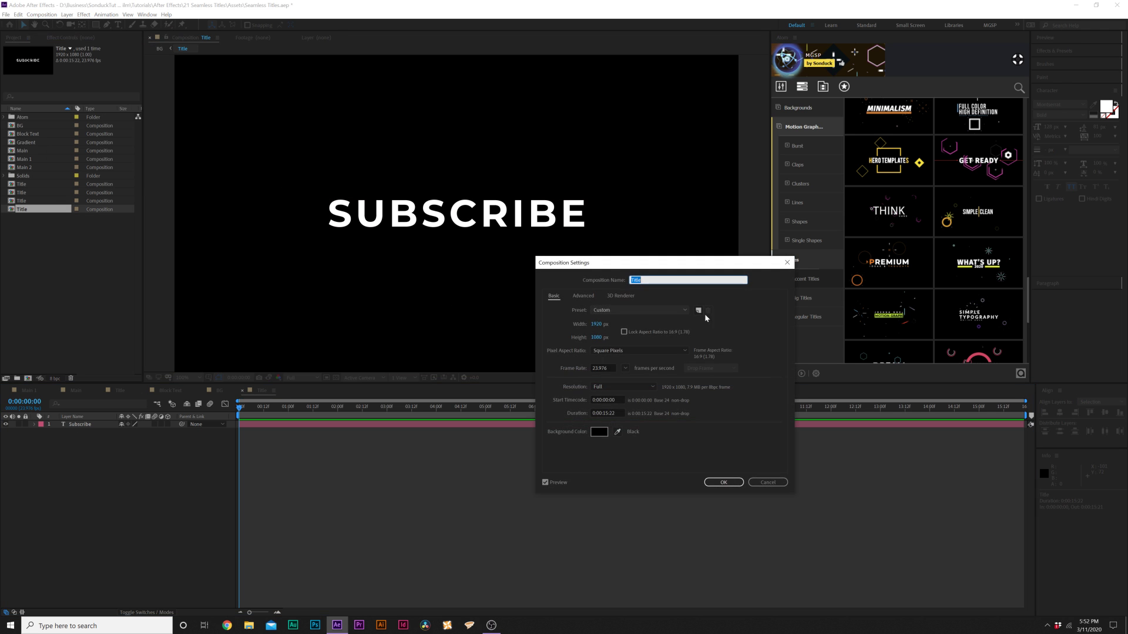
pyautogui.moveTo(598, 324); pyautogui.dragTo(599, 327)
pyautogui.click(598, 325)
pyautogui.write('900')
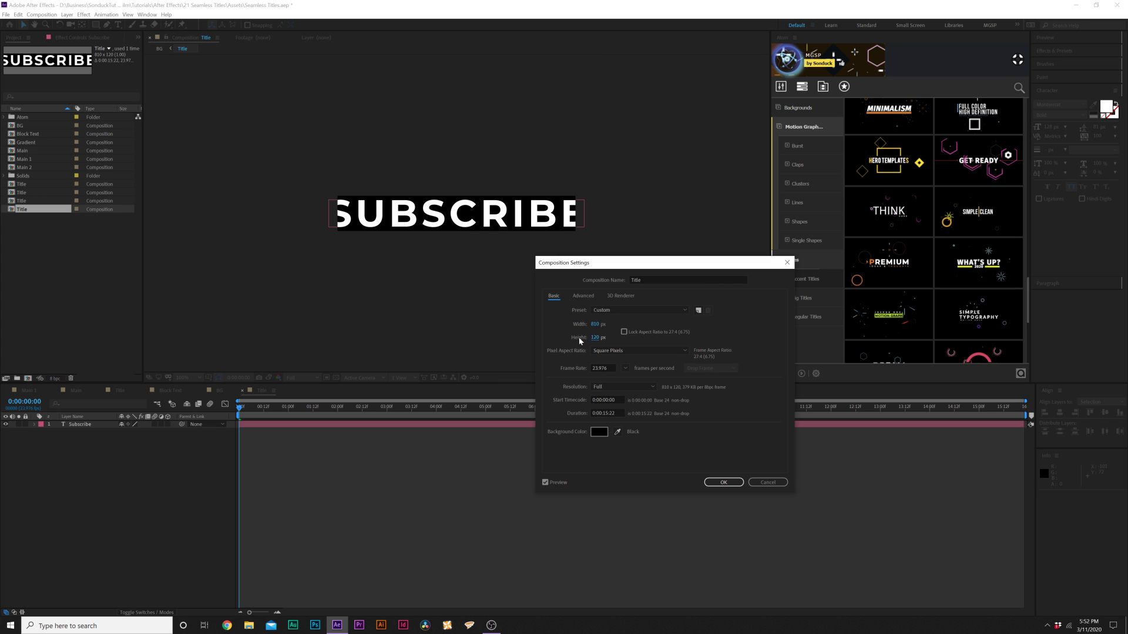
pyautogui.moveTo(597, 327); pyautogui.dragTo(678, 328)
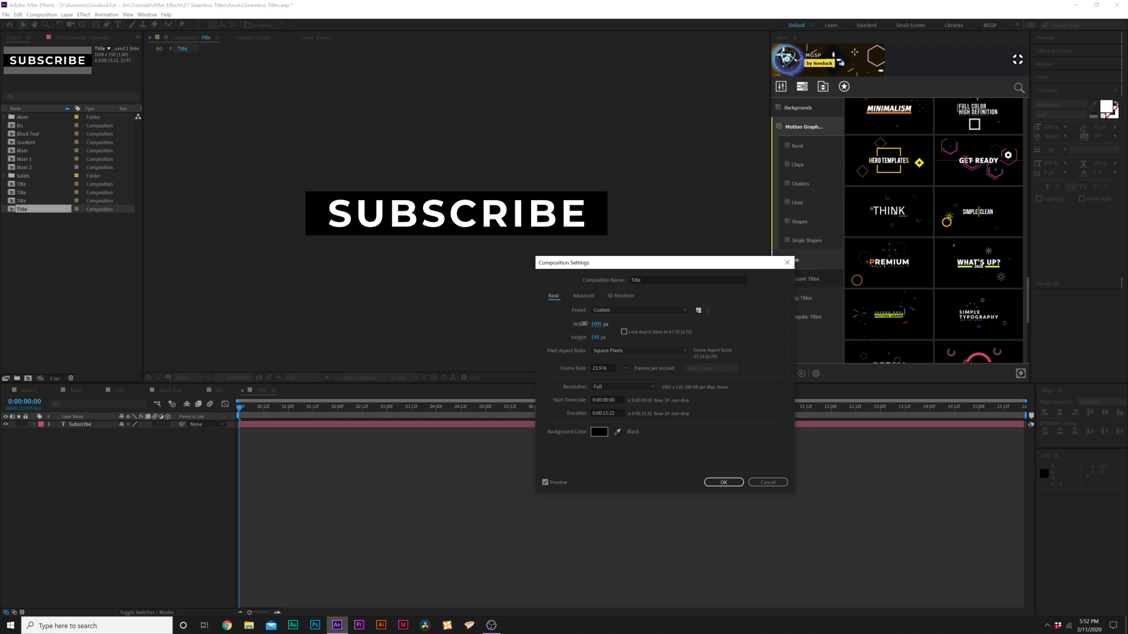
pyautogui.moveTo(593, 324); pyautogui.dragTo(591, 325)
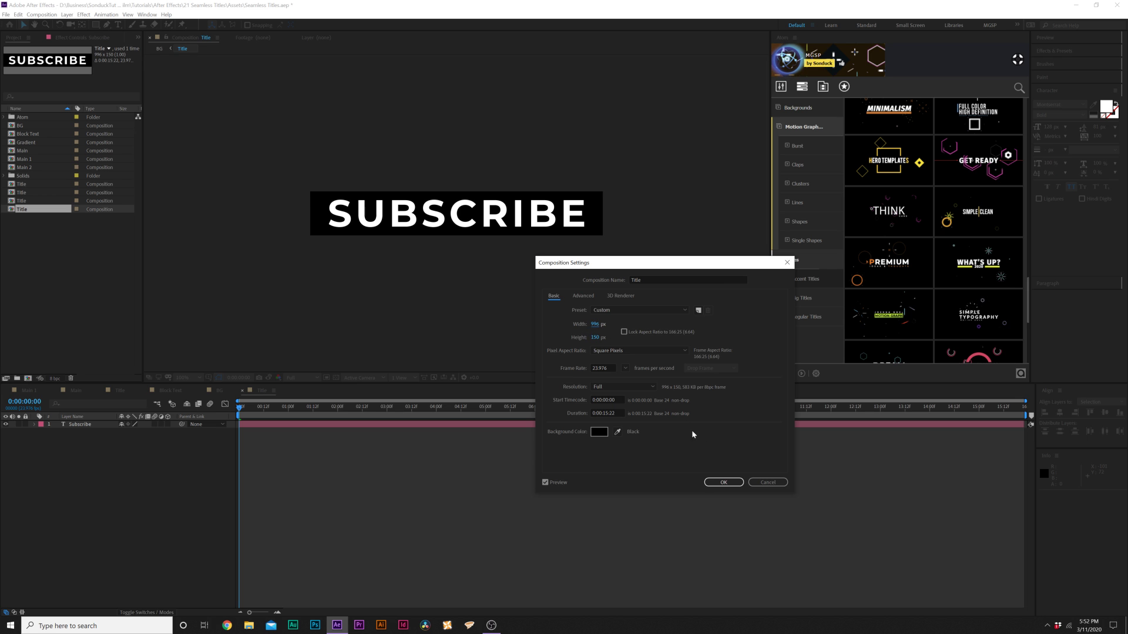
pyautogui.click(724, 483)
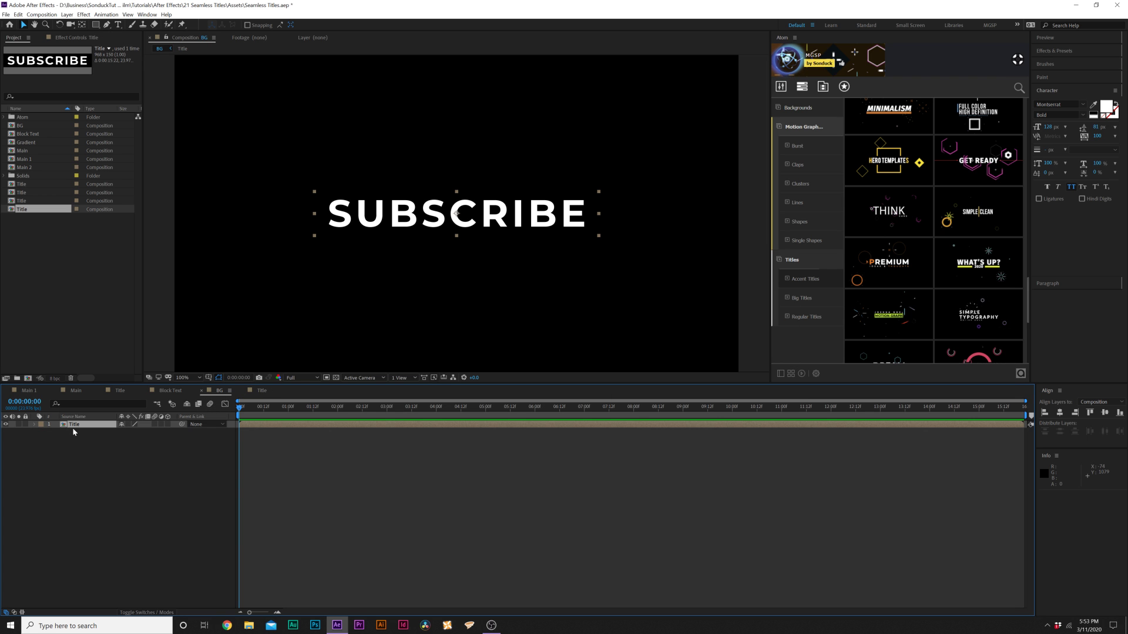
# Apply Motion Tile to the Title layer, widen Output Width to 680, and shift tiles upward near eight seconds.
pyautogui.click(83, 15)
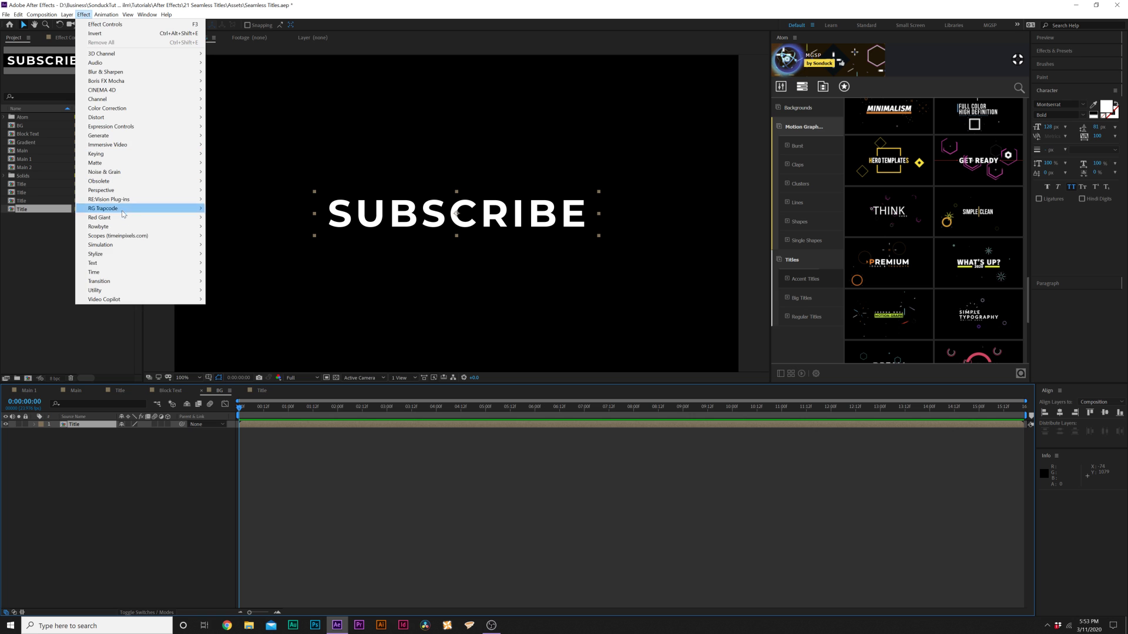
pyautogui.moveTo(114, 255)
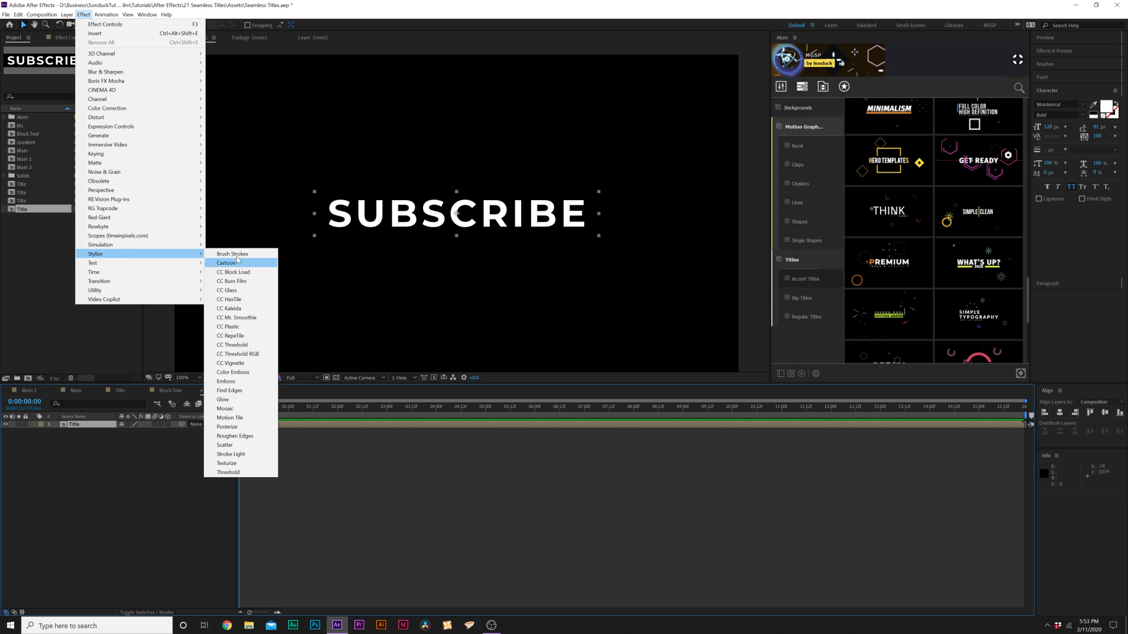
pyautogui.click(232, 418)
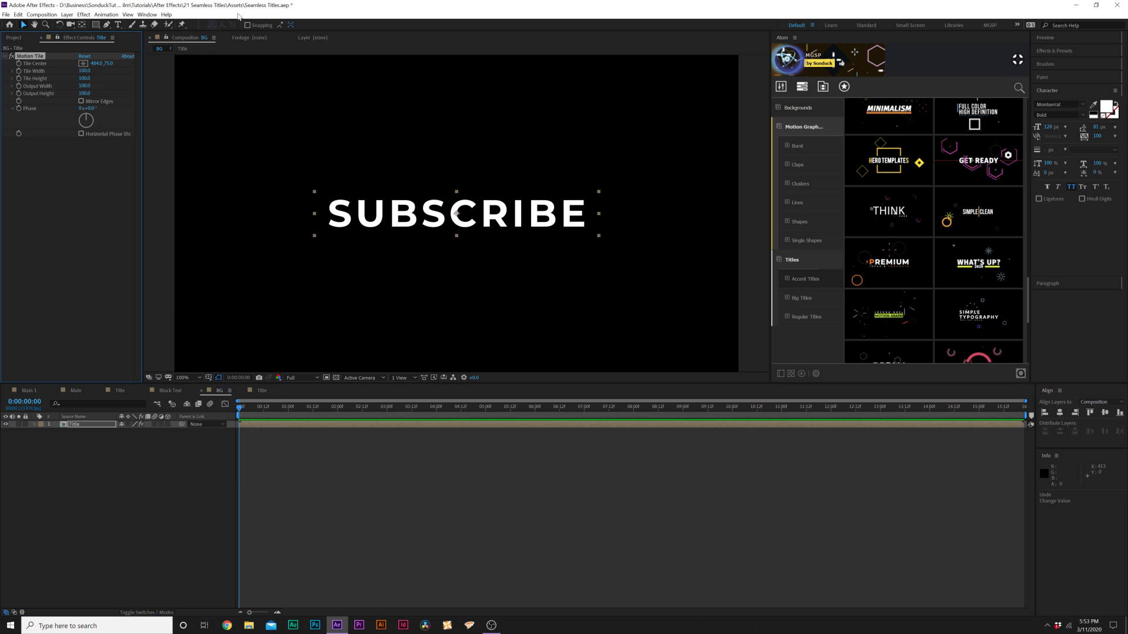
pyautogui.moveTo(87, 84); pyautogui.dragTo(117, 94)
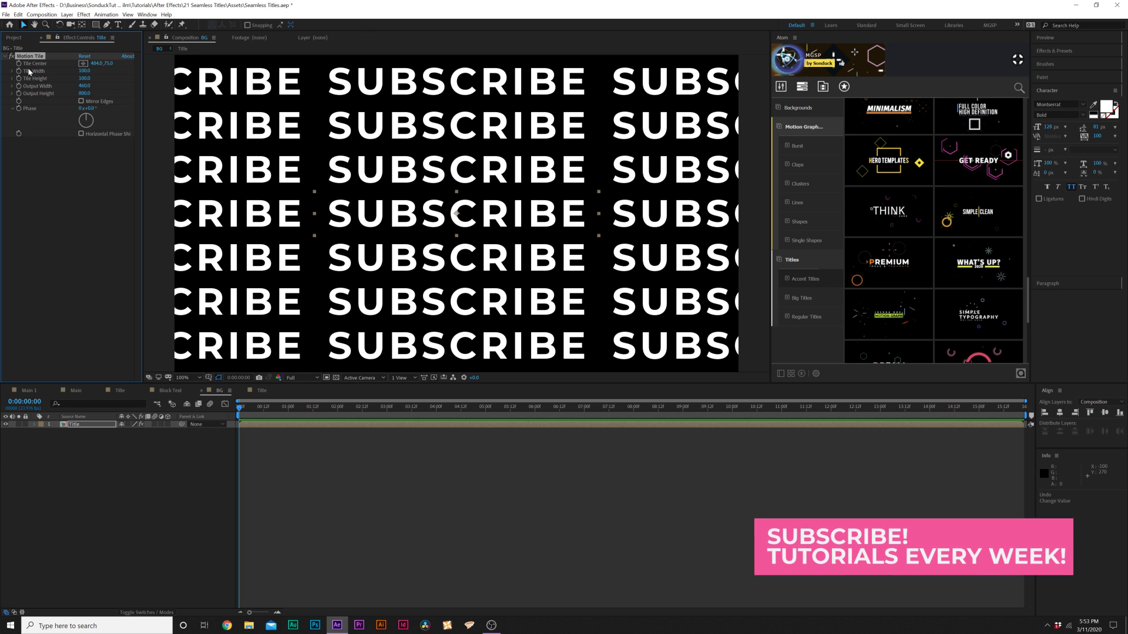
pyautogui.moveTo(539, 407); pyautogui.dragTo(634, 414)
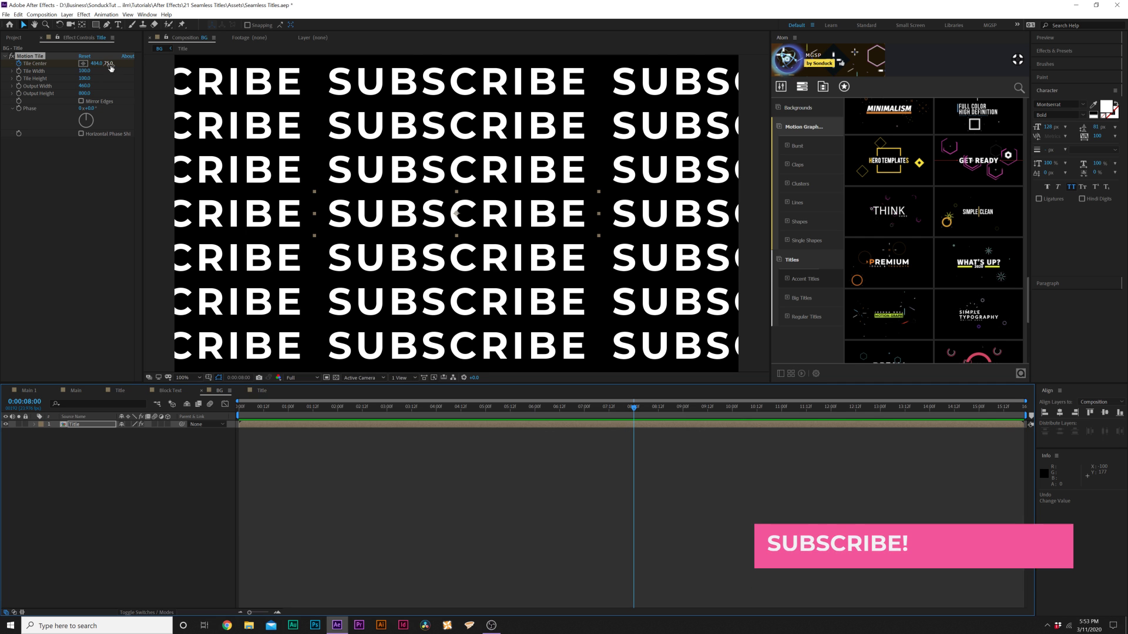
pyautogui.moveTo(109, 63); pyautogui.dragTo(9, 63)
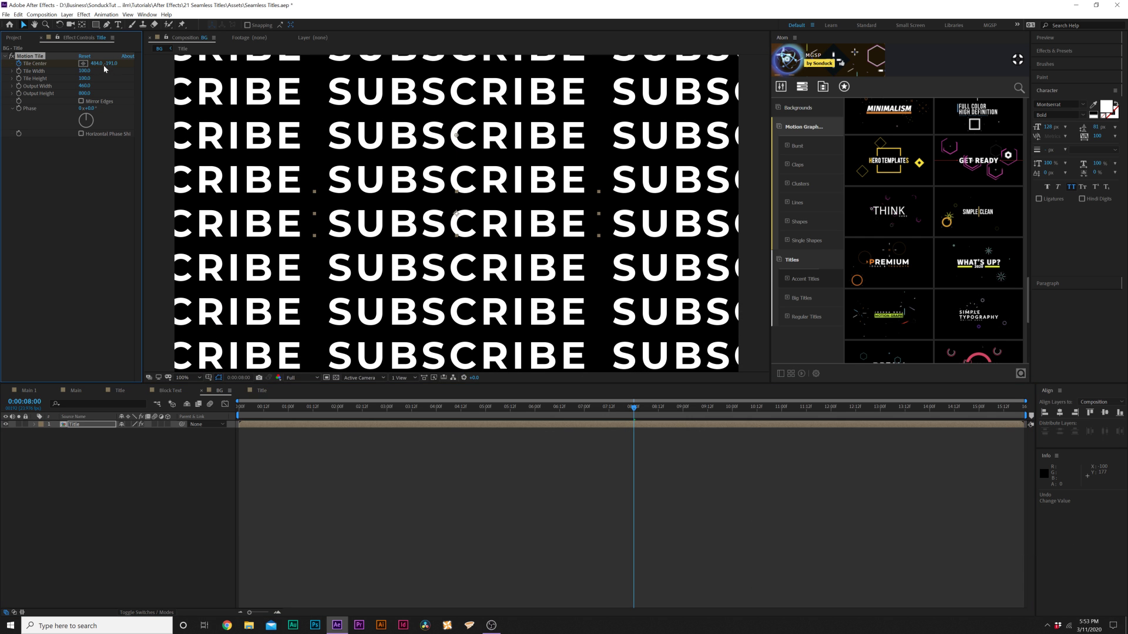
# Preview the scrolling tiles, then keyframe Phase from 0° to 155° at 8:00.
pyautogui.click(246, 414)
pyautogui.press('space')
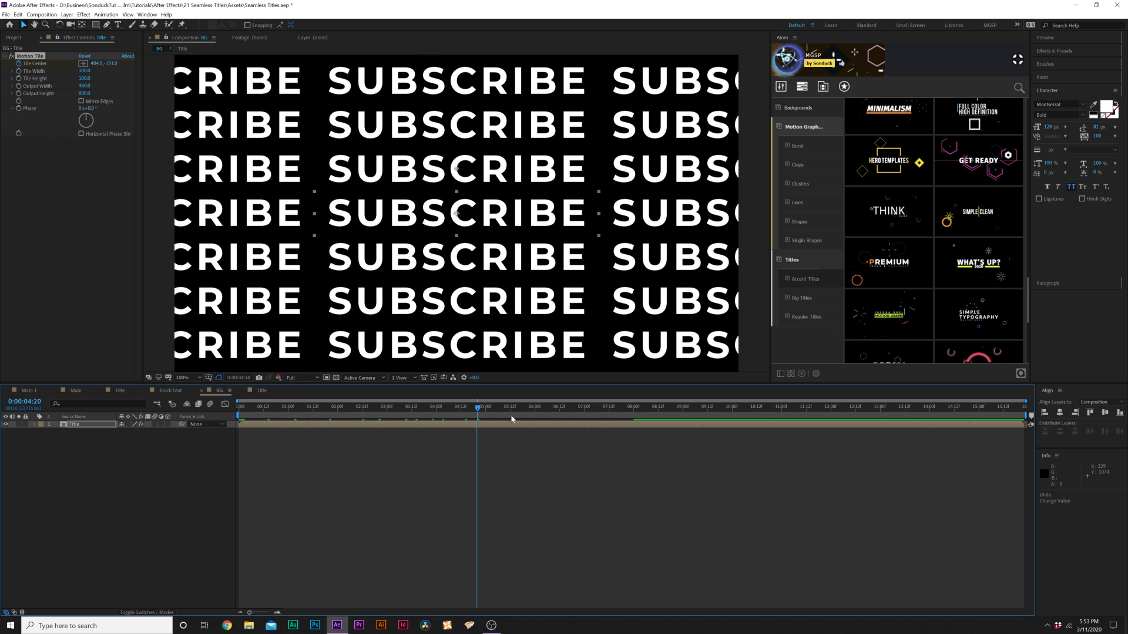
pyautogui.press('space')
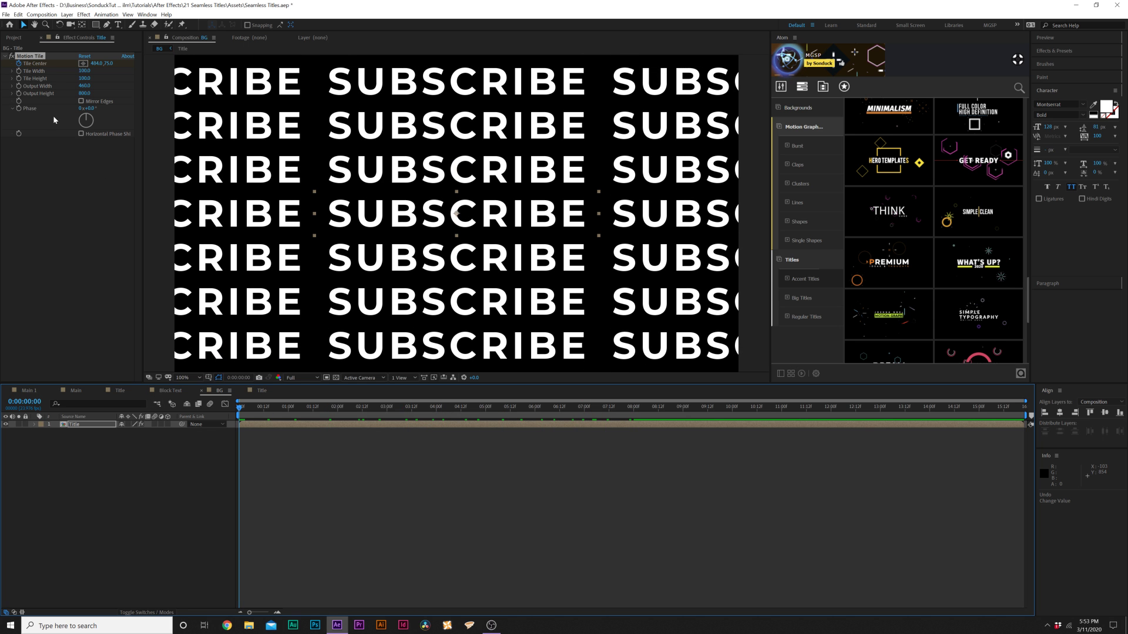
pyautogui.click(18, 109)
pyautogui.moveTo(642, 410); pyautogui.dragTo(634, 413)
pyautogui.moveTo(87, 108); pyautogui.dragTo(411, 152)
# Reveal the animated Tile Center and Phase, preview from the start, and switch to the Main comp.
pyautogui.press('u')
pyautogui.press('Home')
pyautogui.press('space')
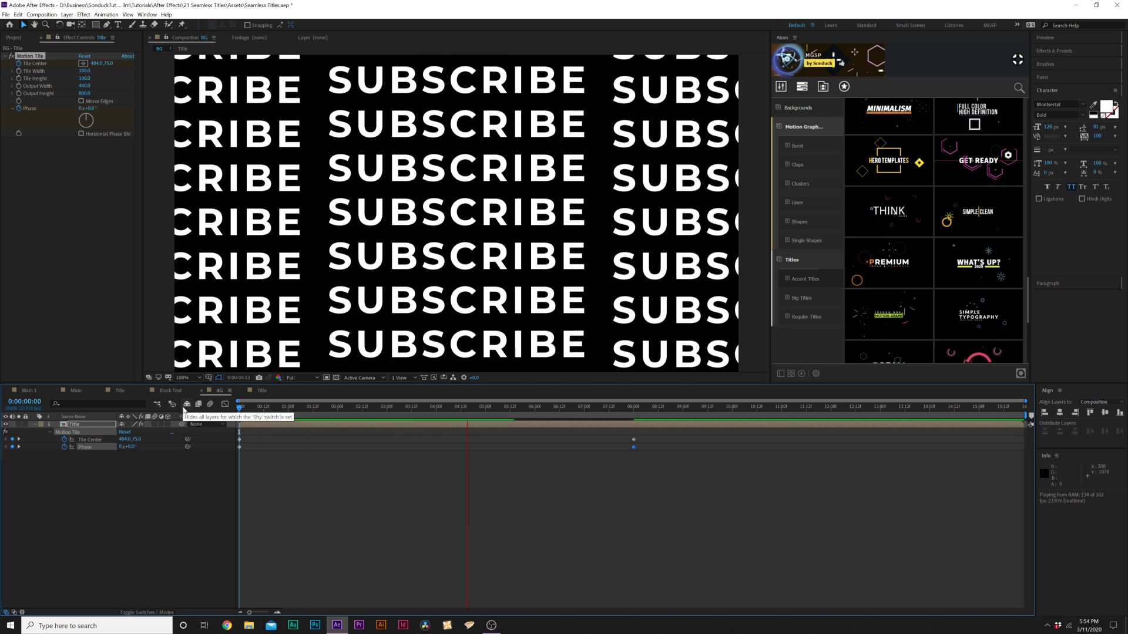
pyautogui.click(76, 390)
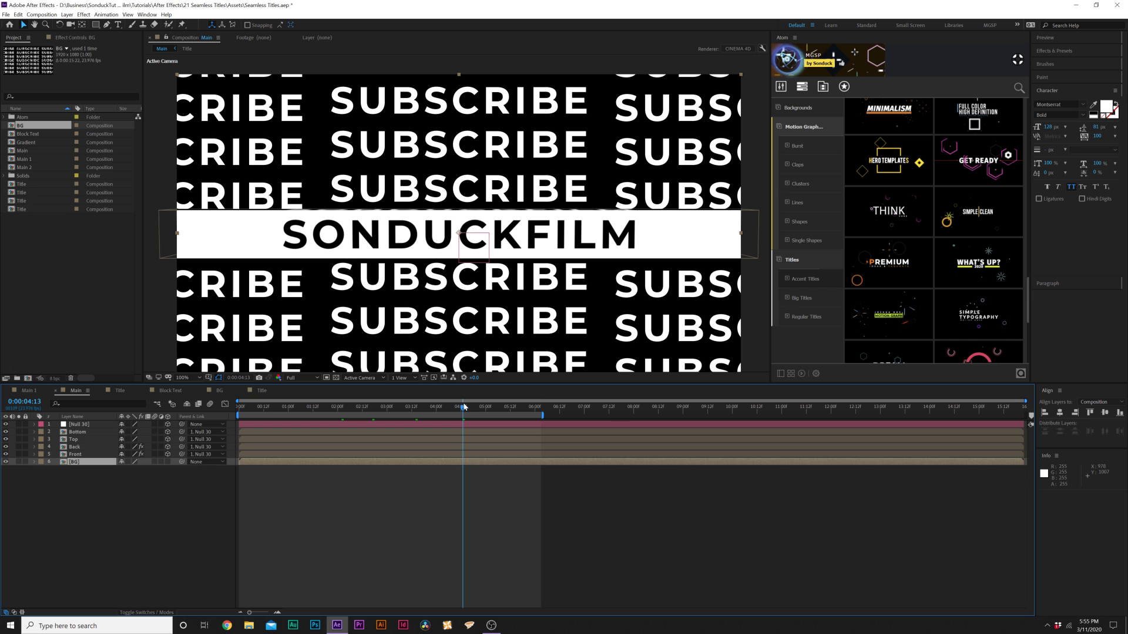
# Switch back to the BG composition.
pyautogui.click(220, 391)
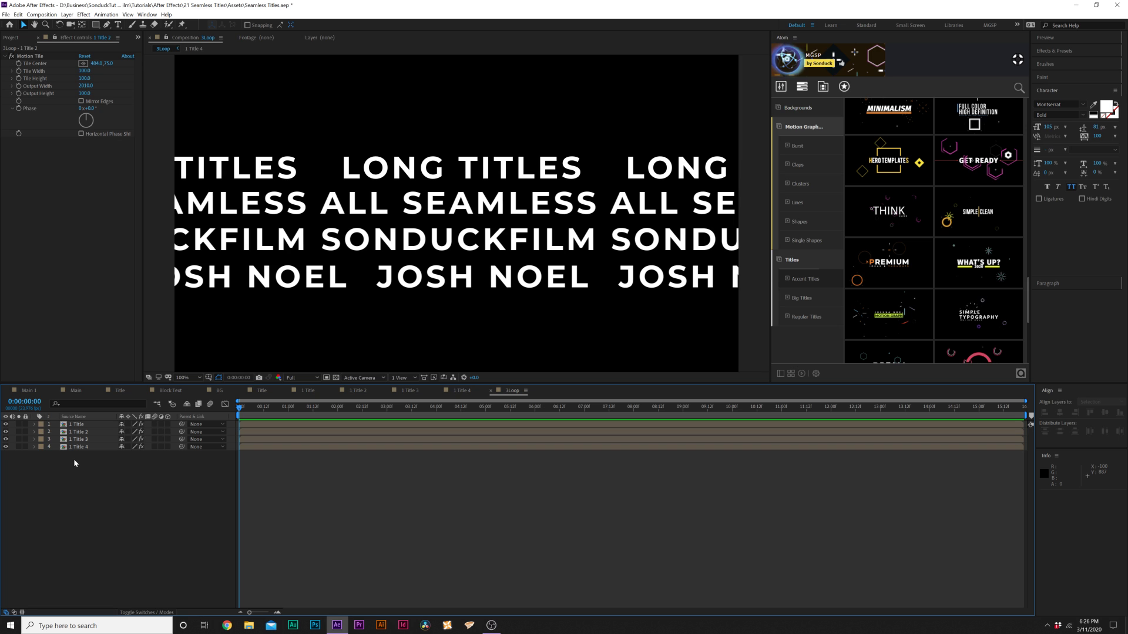
# Make all four title layers 3D.
pyautogui.click(86, 447)
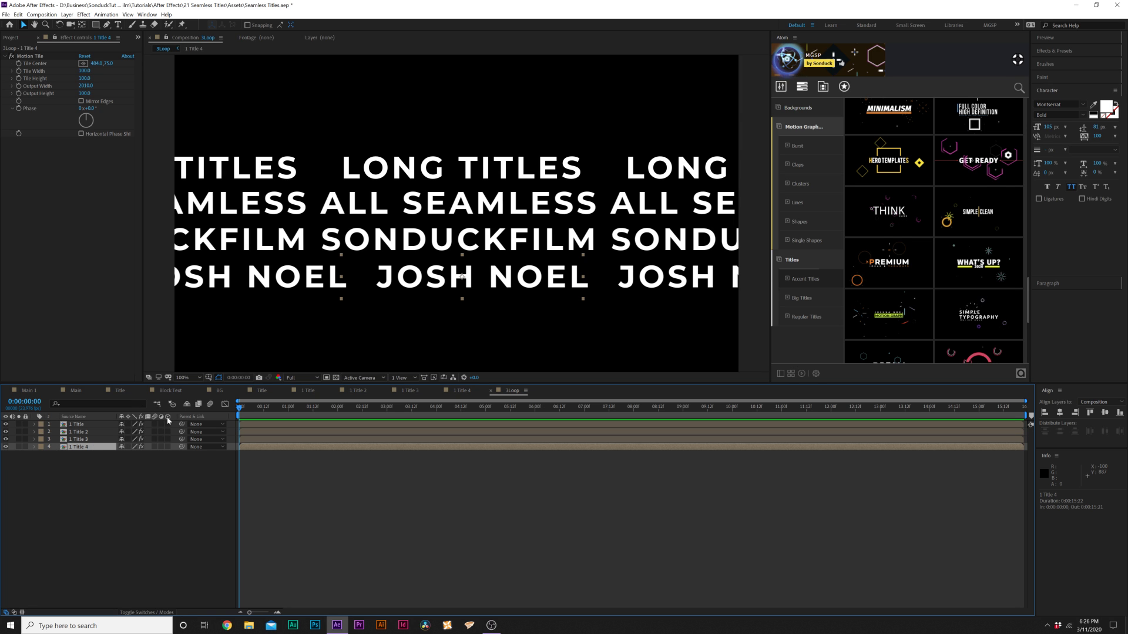
pyautogui.moveTo(168, 423); pyautogui.dragTo(168, 453)
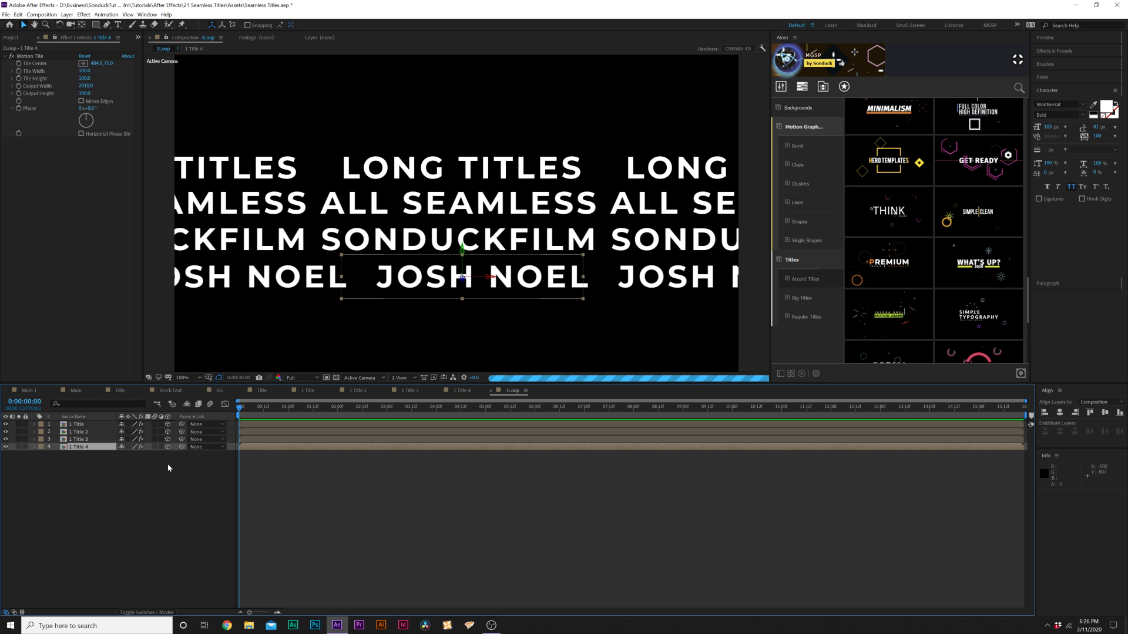
pyautogui.click(165, 464)
pyautogui.click(81, 448)
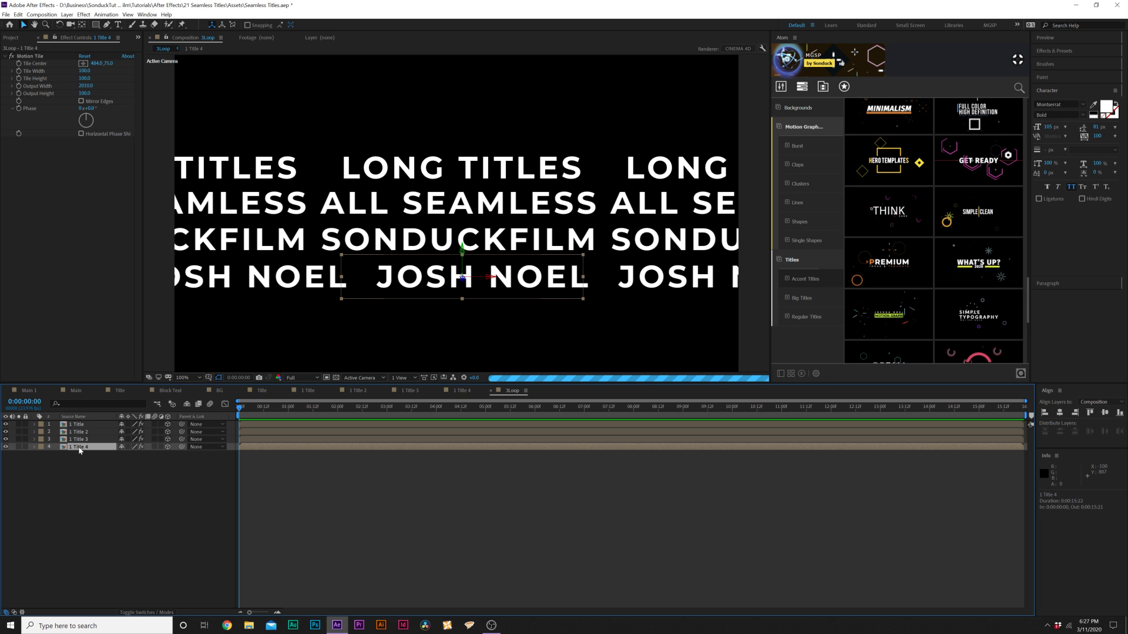
pyautogui.press('r')
pyautogui.press('.')
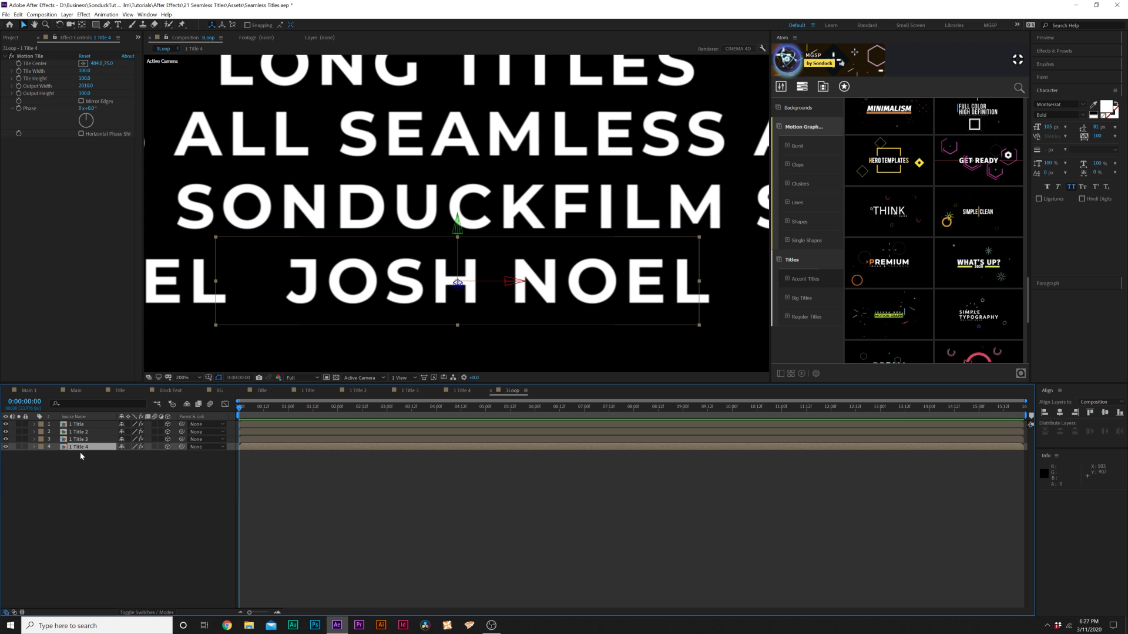
pyautogui.press('r')
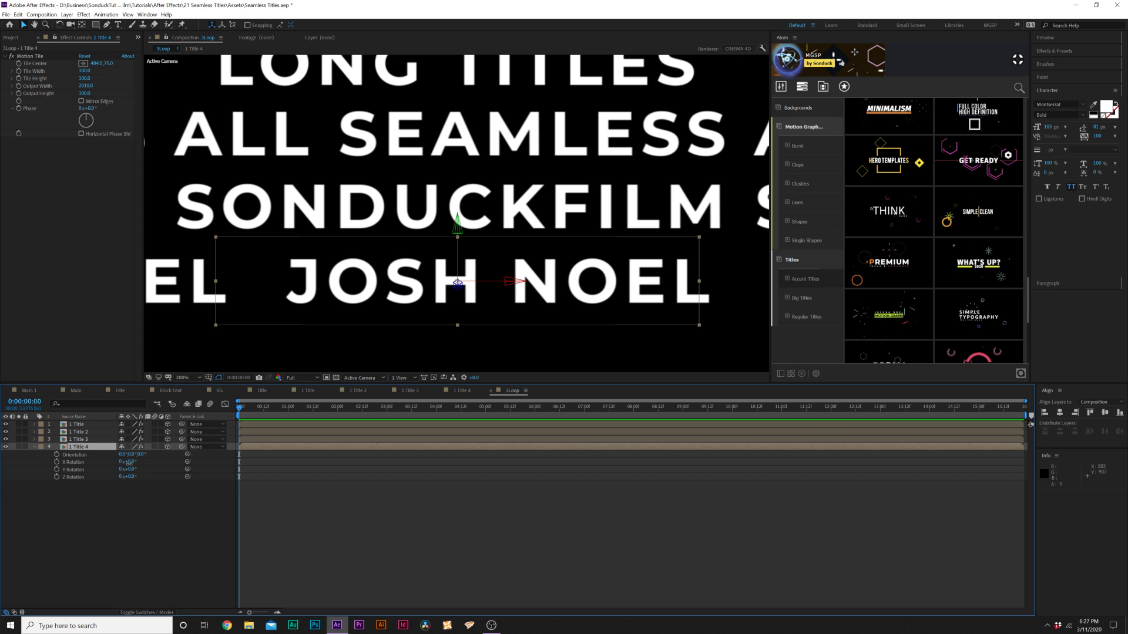
pyautogui.moveTo(129, 462); pyautogui.dragTo(120, 462)
pyautogui.click(120, 461)
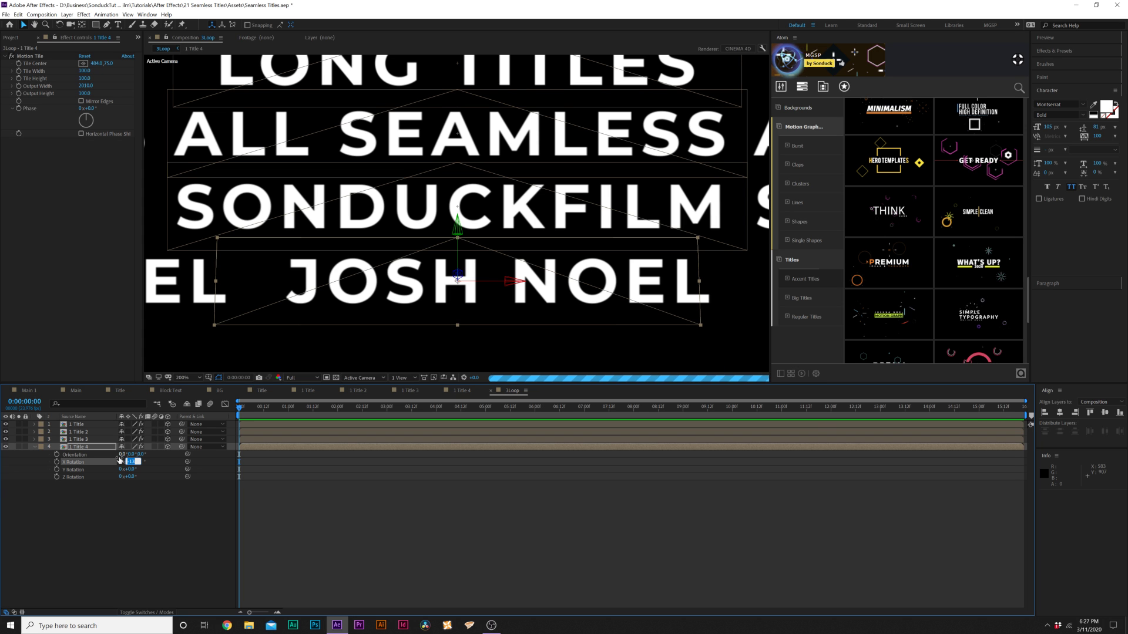
pyautogui.press('Return')
pyautogui.press(',')
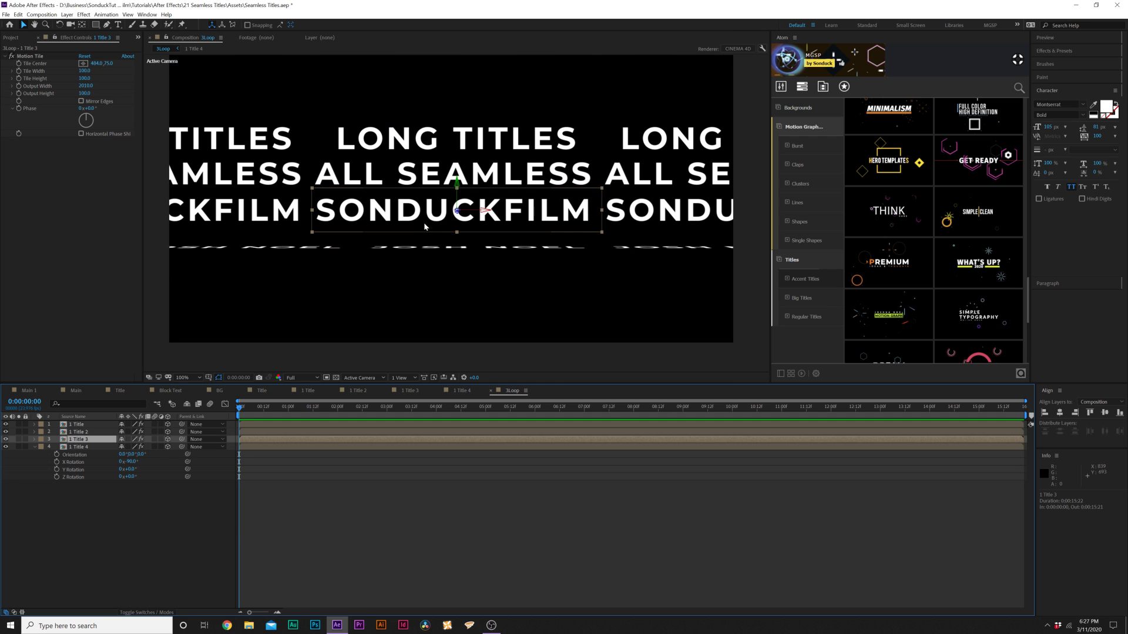
# Move SONDUCKFILM lower, then set ALL SEAMLESS to X Rotation -90° and lower it.
pyautogui.click(430, 235)
pyautogui.moveTo(430, 235); pyautogui.dragTo(432, 263)
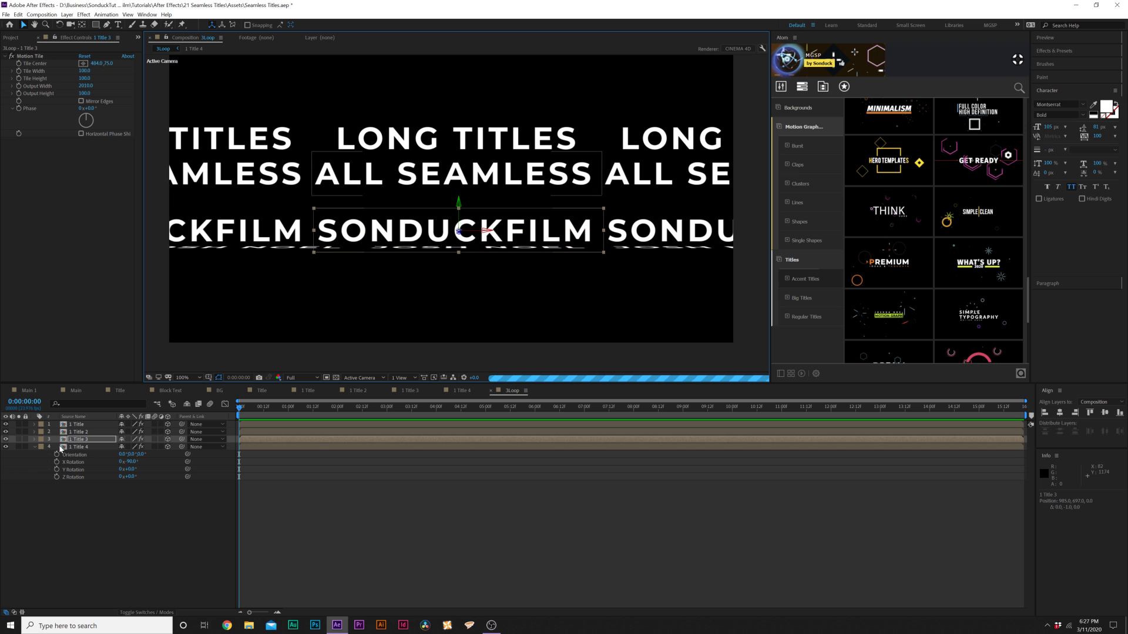
pyautogui.click(78, 432)
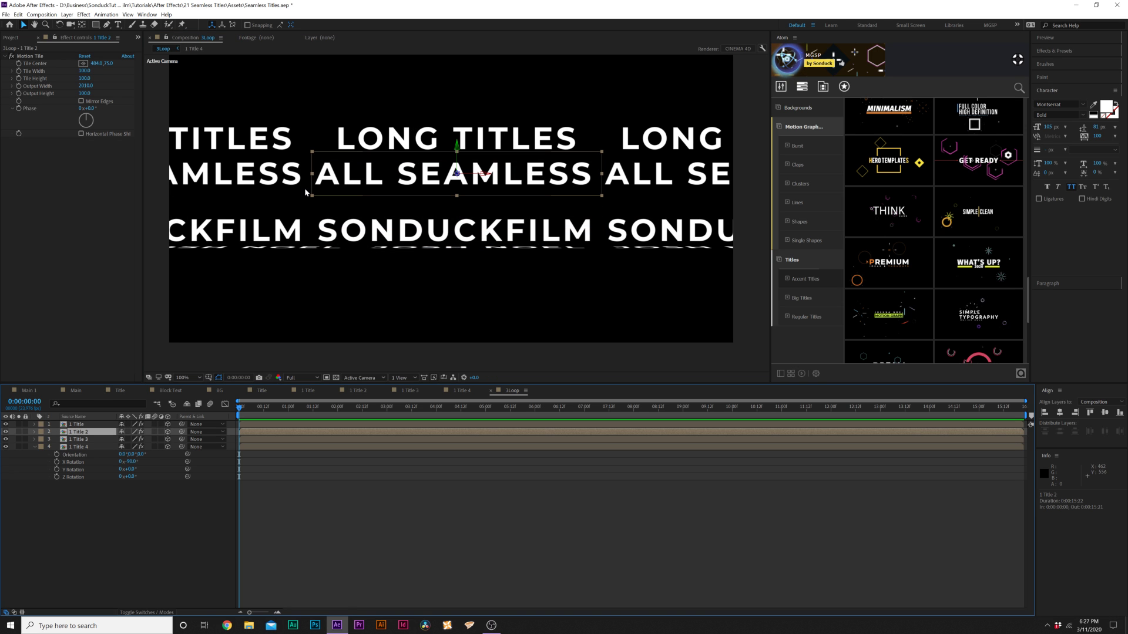
pyautogui.press('r')
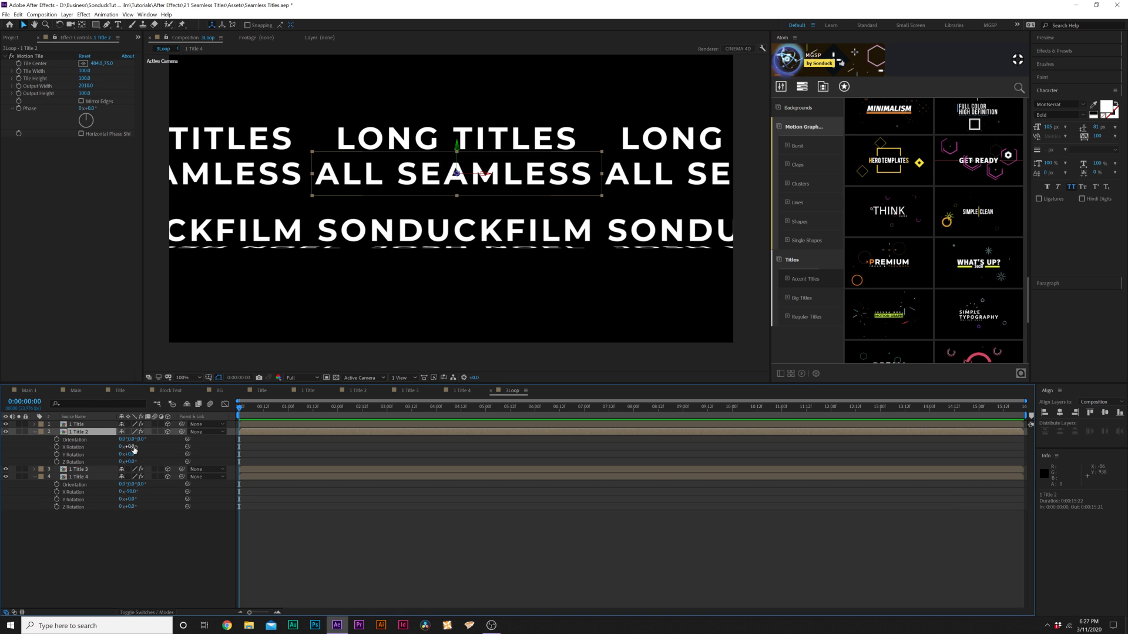
pyautogui.press('Return')
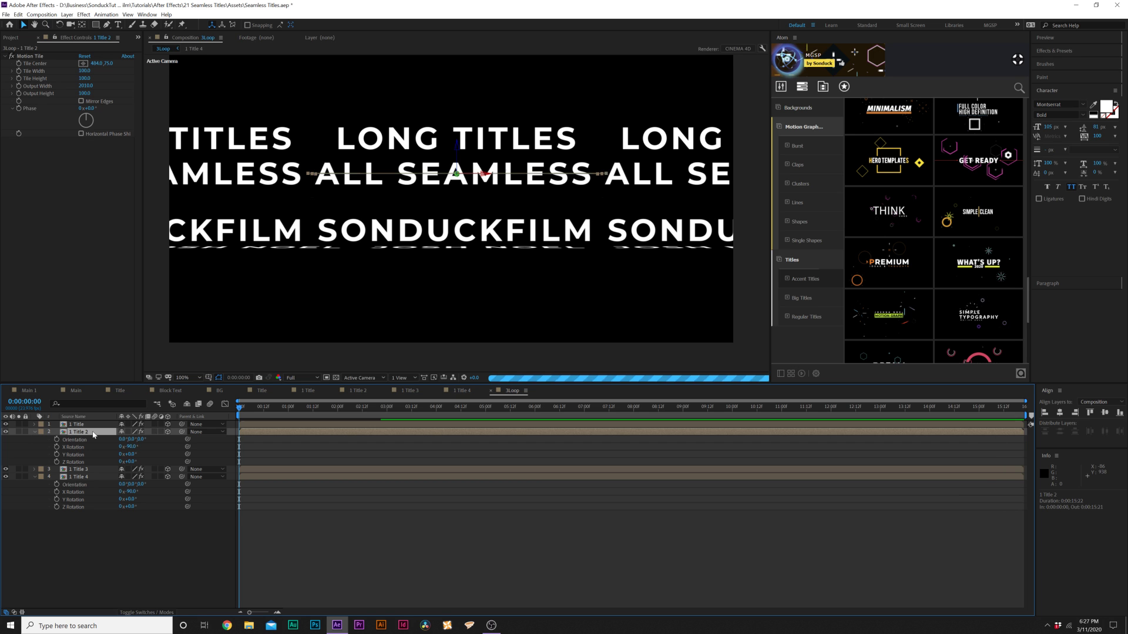
pyautogui.press('p')
pyautogui.moveTo(137, 439); pyautogui.dragTo(190, 447)
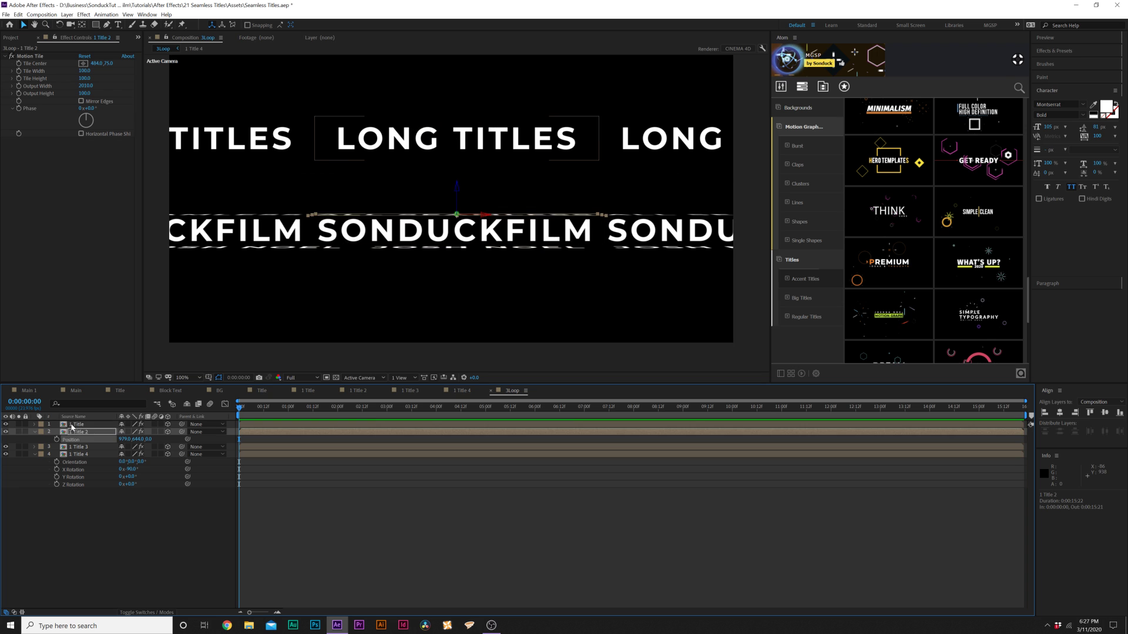
# Lower the LONG TITLES row's Position Y toward SONDUCKFILM.
pyautogui.click(64, 424)
pyautogui.press('p')
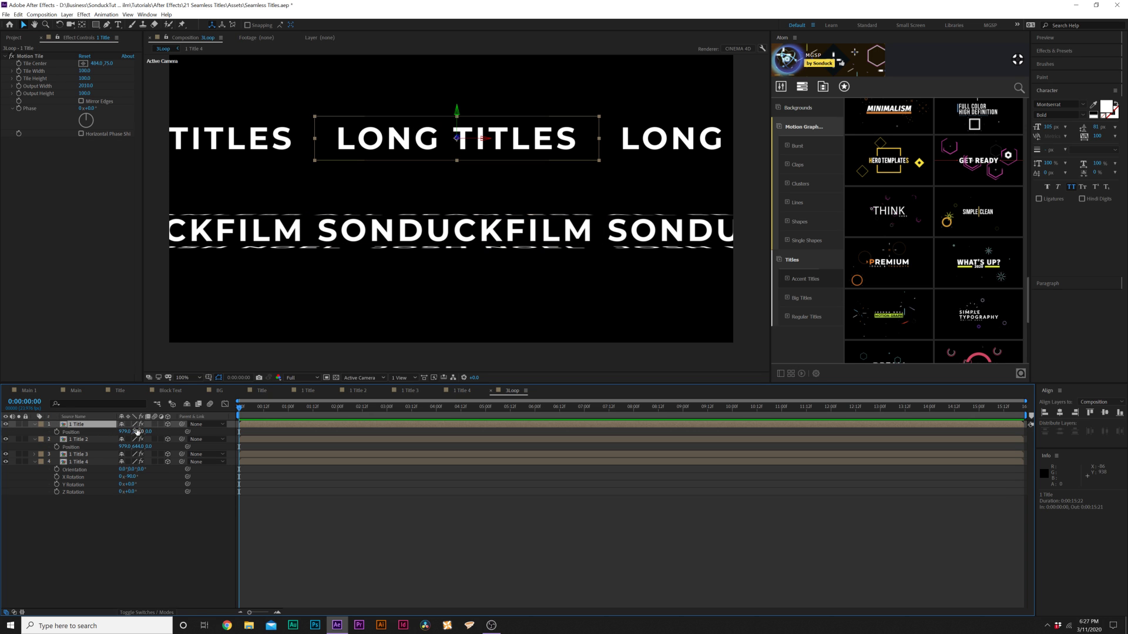
pyautogui.moveTo(163, 433); pyautogui.dragTo(213, 438)
# Add a new camera layer with the default 50mm settings.
pyautogui.press('F2')
pyautogui.click(67, 14)
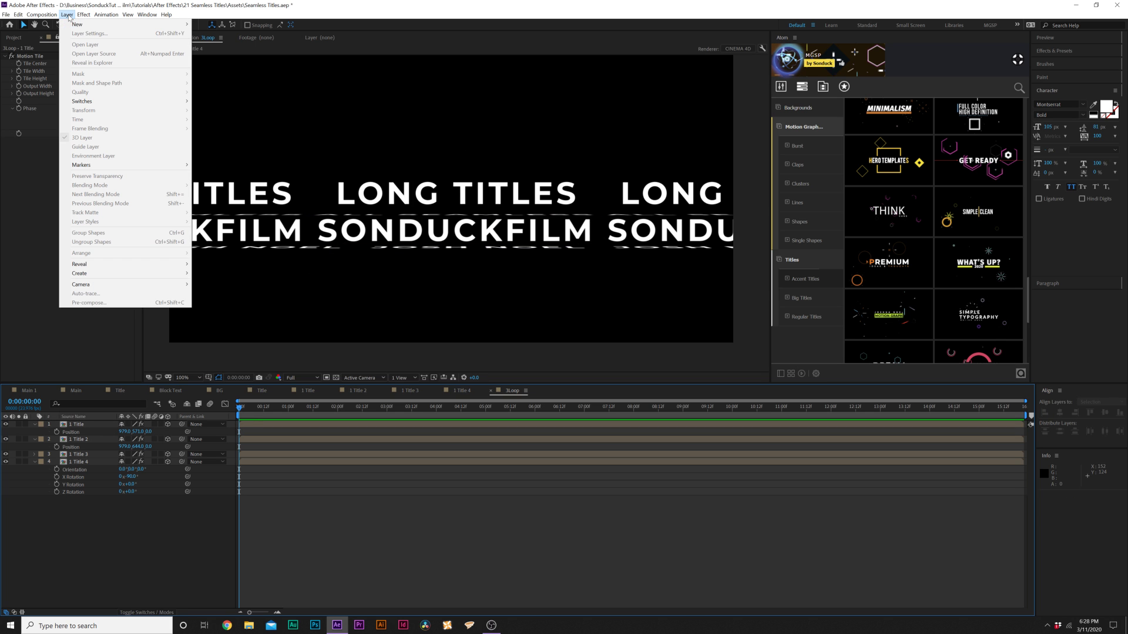
pyautogui.moveTo(177, 23)
pyautogui.click(249, 51)
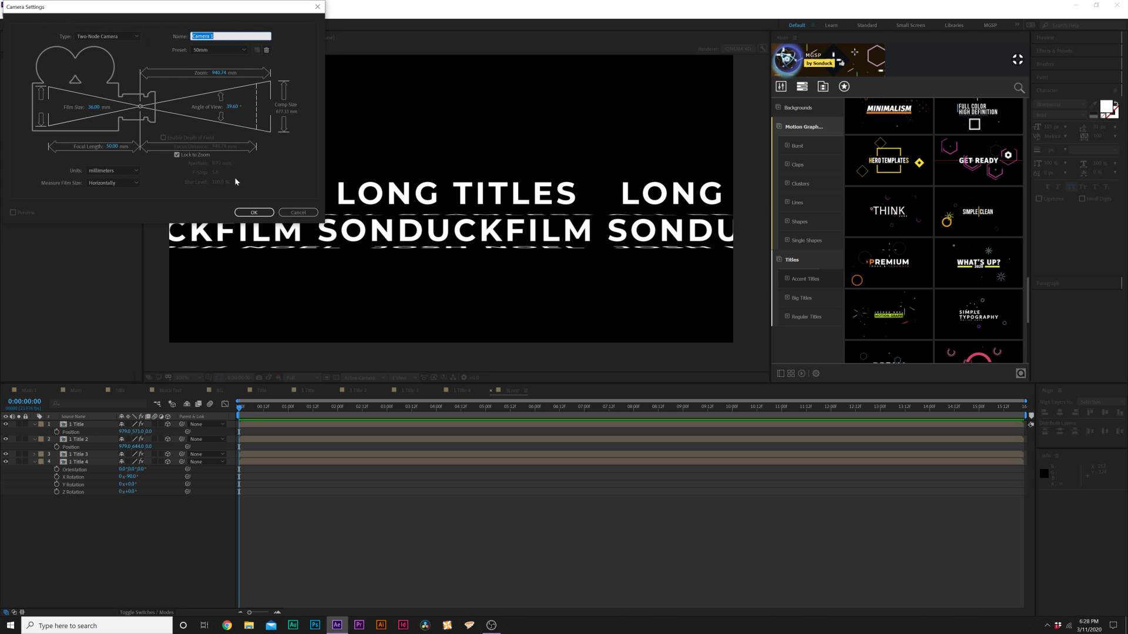
pyautogui.click(255, 212)
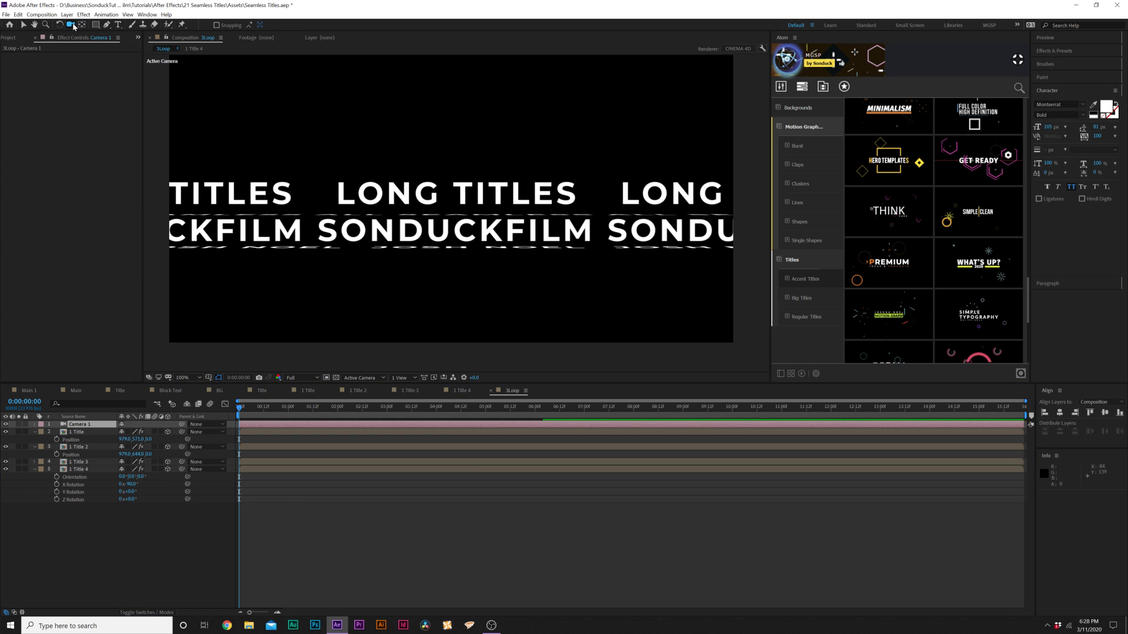
# Orbit the camera so the stacked title rows are seen at an angle.
pyautogui.click(69, 24)
pyautogui.click(110, 34)
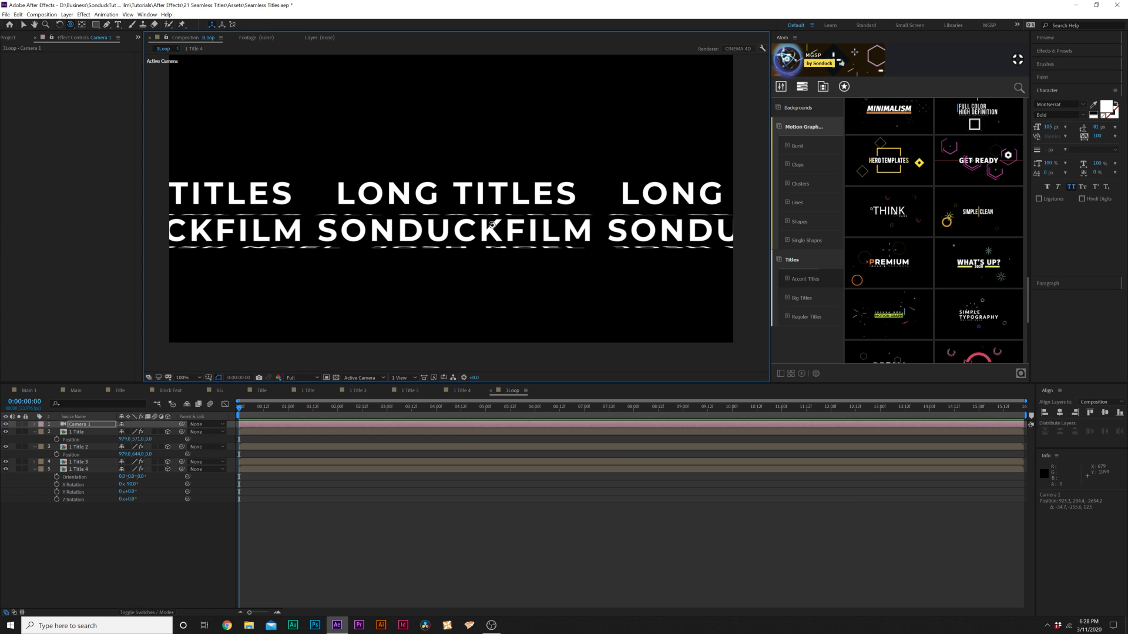
pyautogui.click(493, 225)
pyautogui.moveTo(492, 225); pyautogui.dragTo(488, 223)
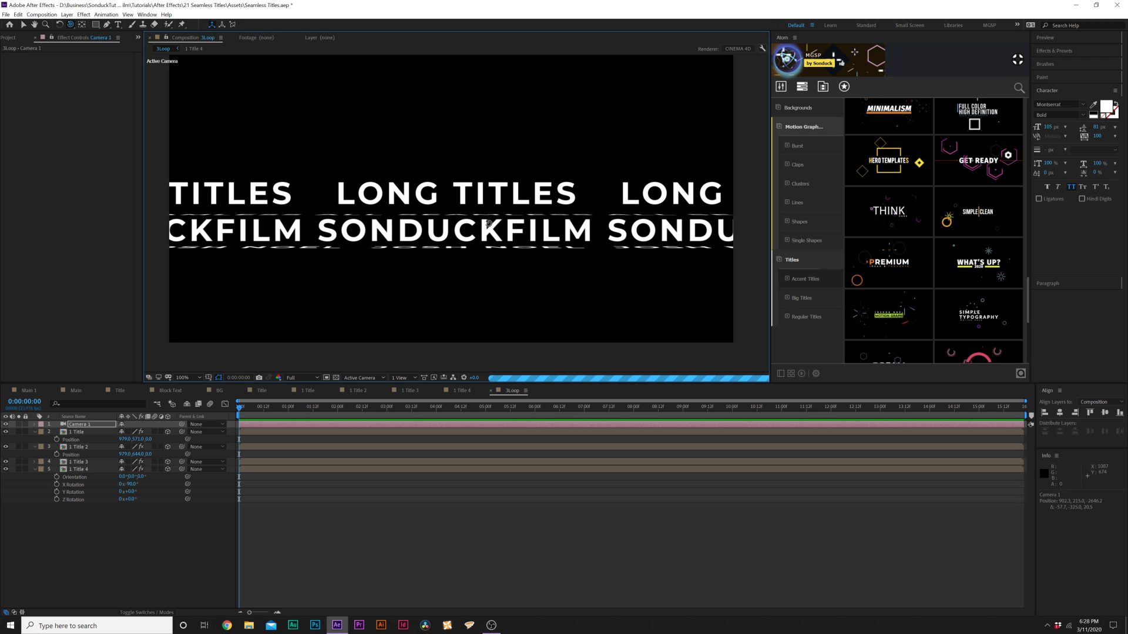
# Push LONG TITLES, ALL SEAMLESS and SONDUCKFILM back to Position Z 37.
pyautogui.hotkey('ctrl', 'a')
pyautogui.press('u')
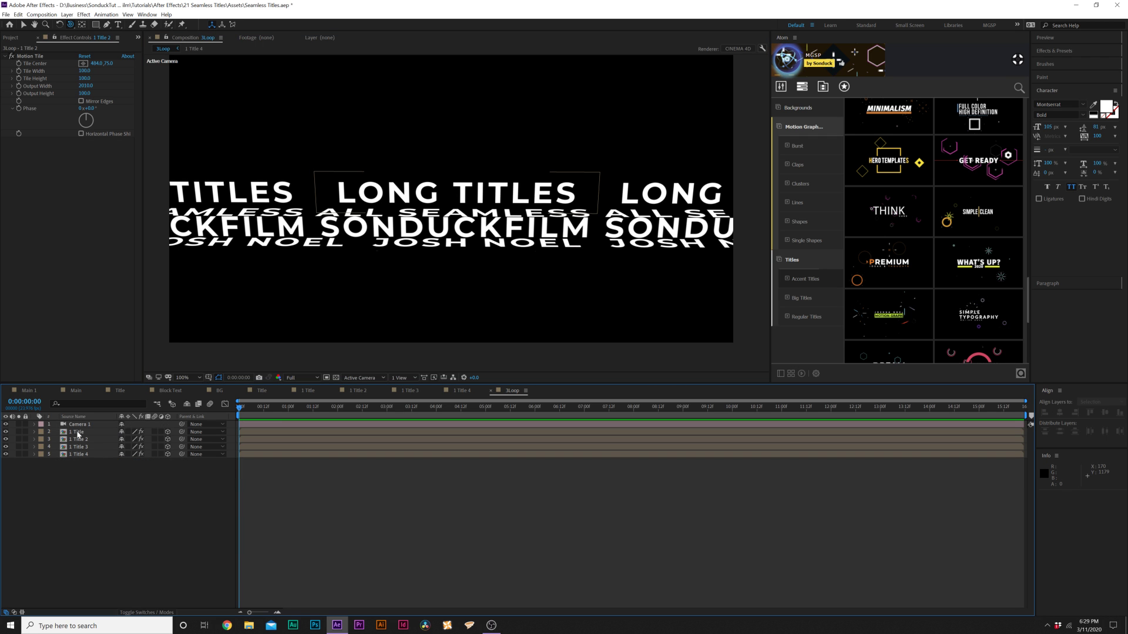
pyautogui.click(77, 432)
pyautogui.keyDown('shift'); pyautogui.click(77, 447); pyautogui.keyUp('shift')
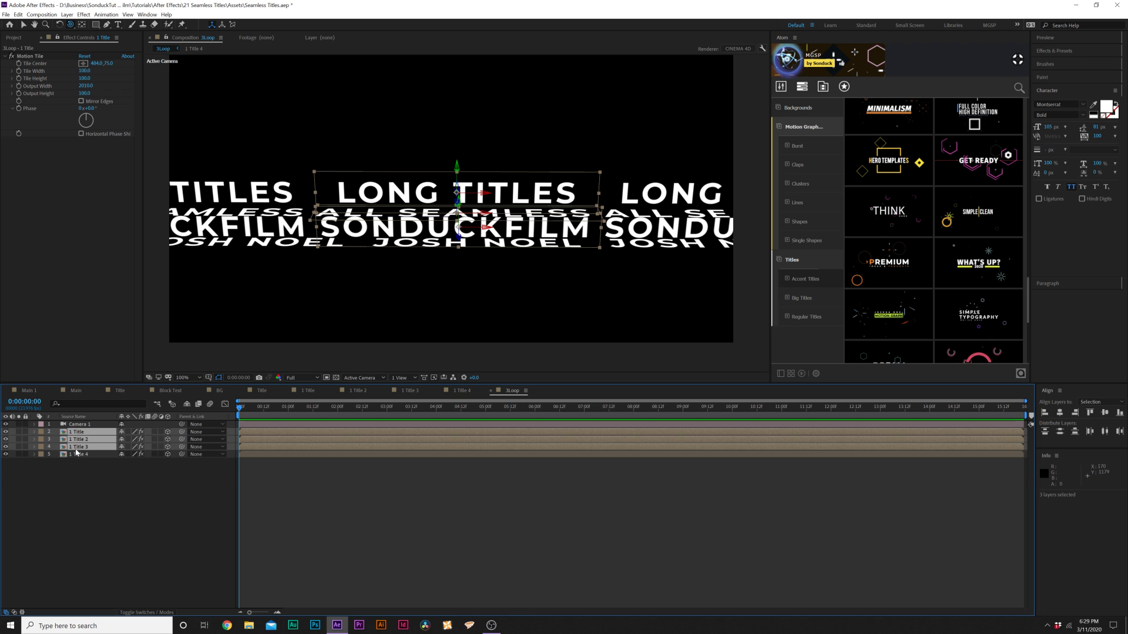
pyautogui.press('p')
pyautogui.moveTo(148, 443); pyautogui.dragTo(158, 441)
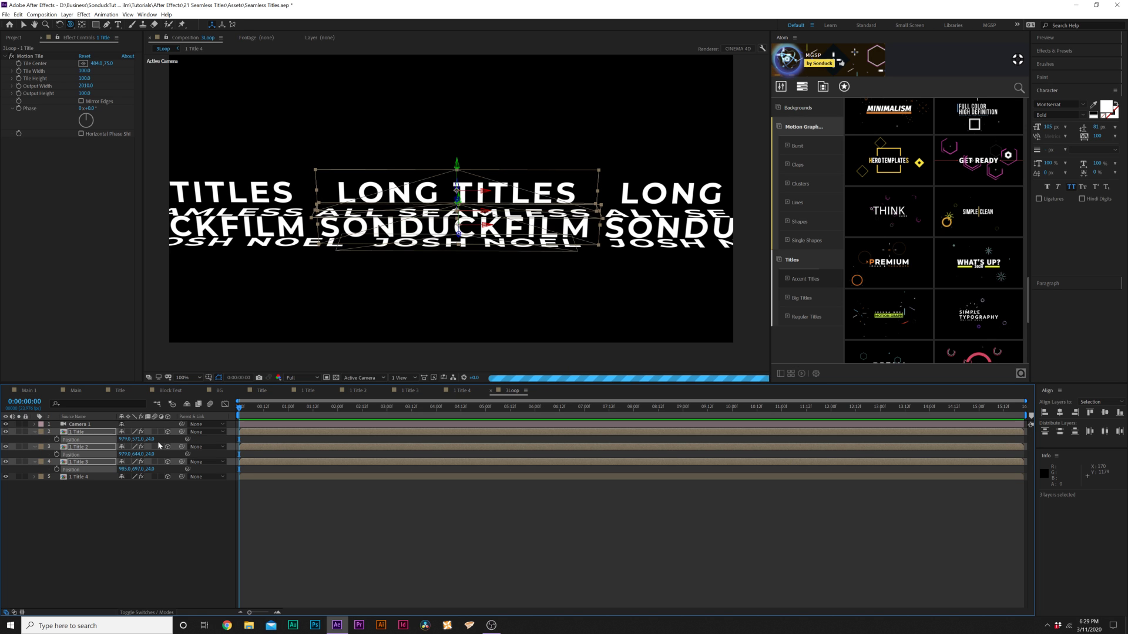
pyautogui.moveTo(151, 454); pyautogui.dragTo(158, 454)
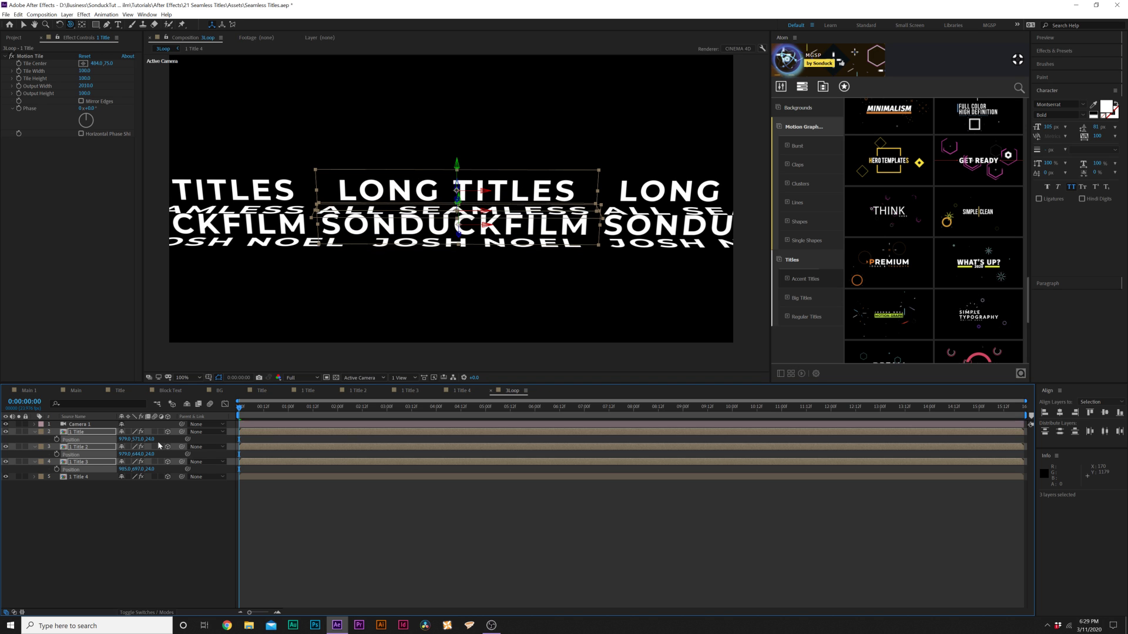
# Push only LONG TITLES and ALL SEAMLESS further back to Z 72.
pyautogui.keyDown('ctrl'); pyautogui.click(79, 462); pyautogui.keyUp('ctrl')
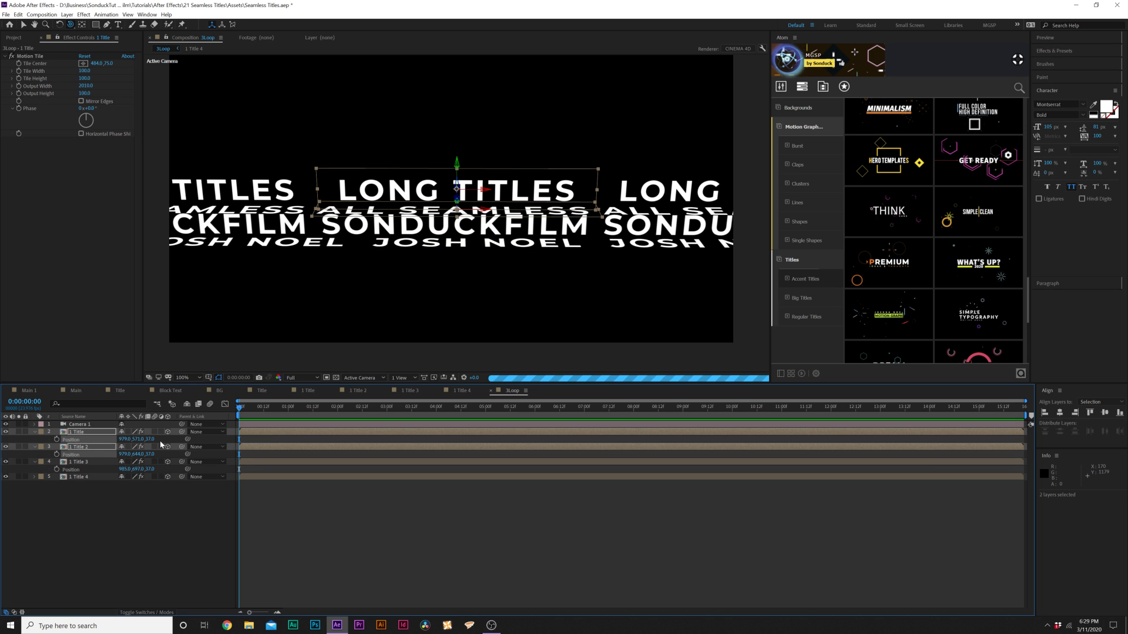
pyautogui.moveTo(153, 440); pyautogui.dragTo(167, 444)
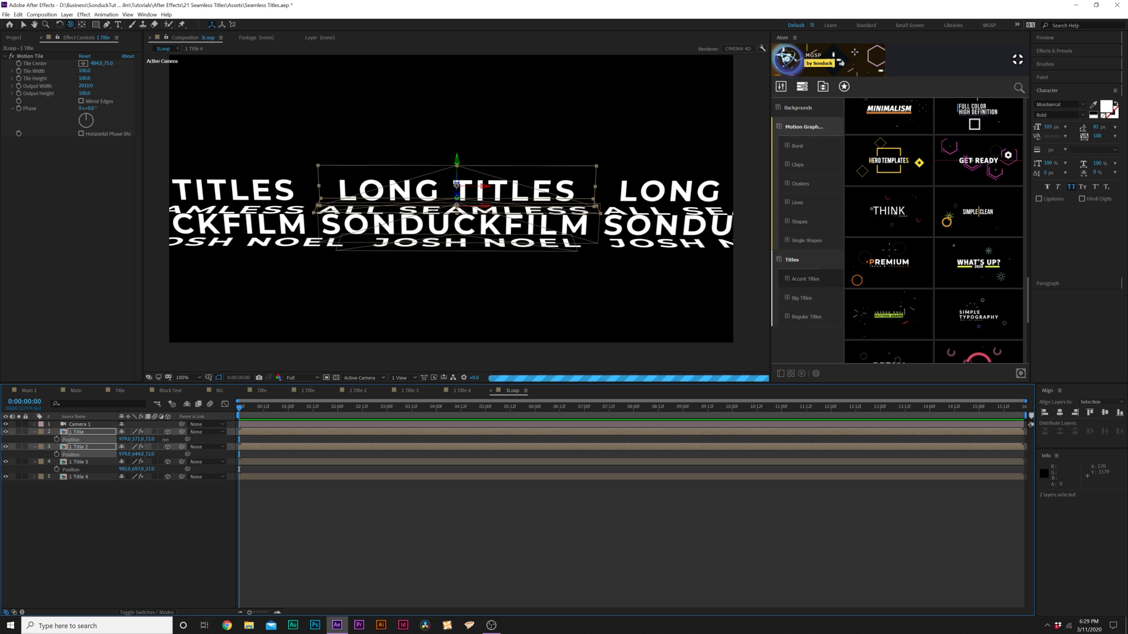
pyautogui.click(37, 434)
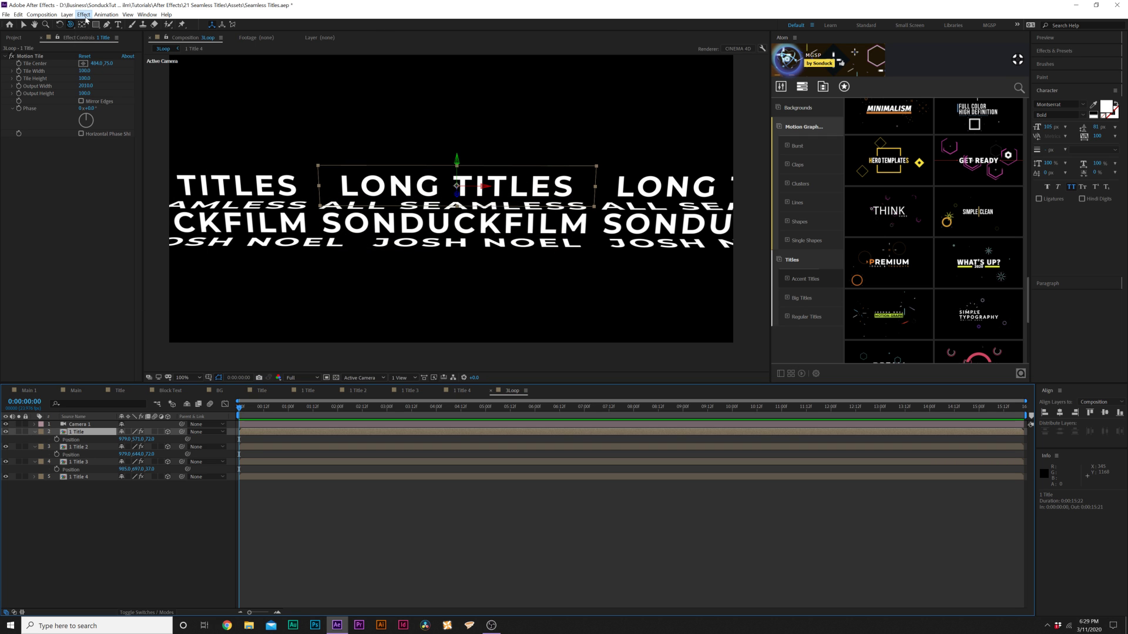
# Apply Tint to LONG TITLES with Map White To light grey BEBEBE.
pyautogui.click(83, 14)
pyautogui.moveTo(108, 118)
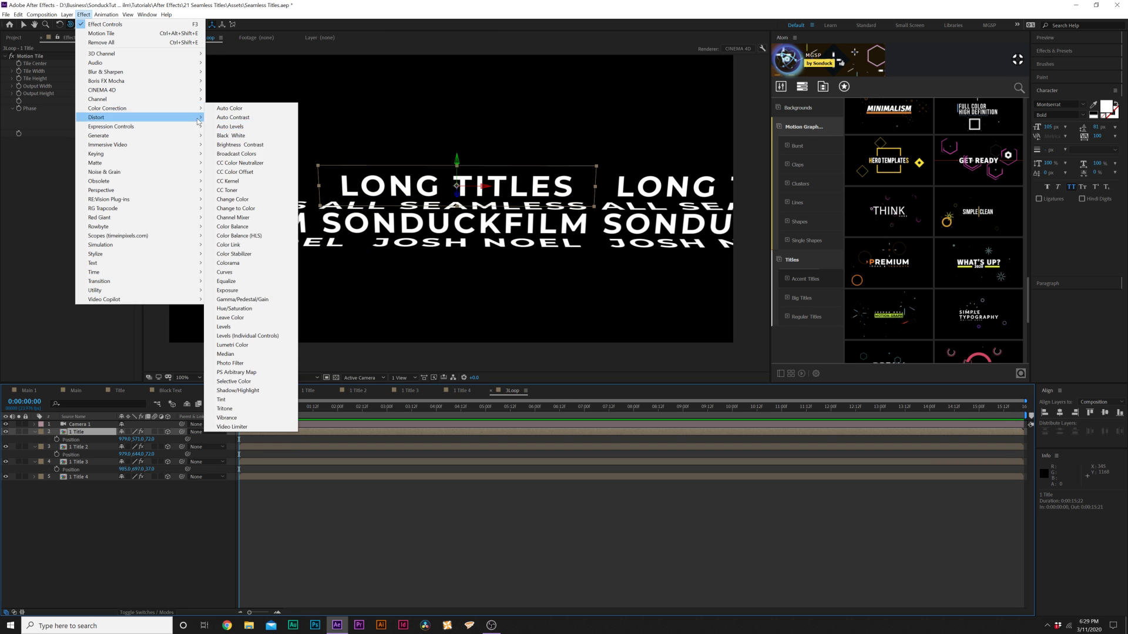
pyautogui.click(224, 402)
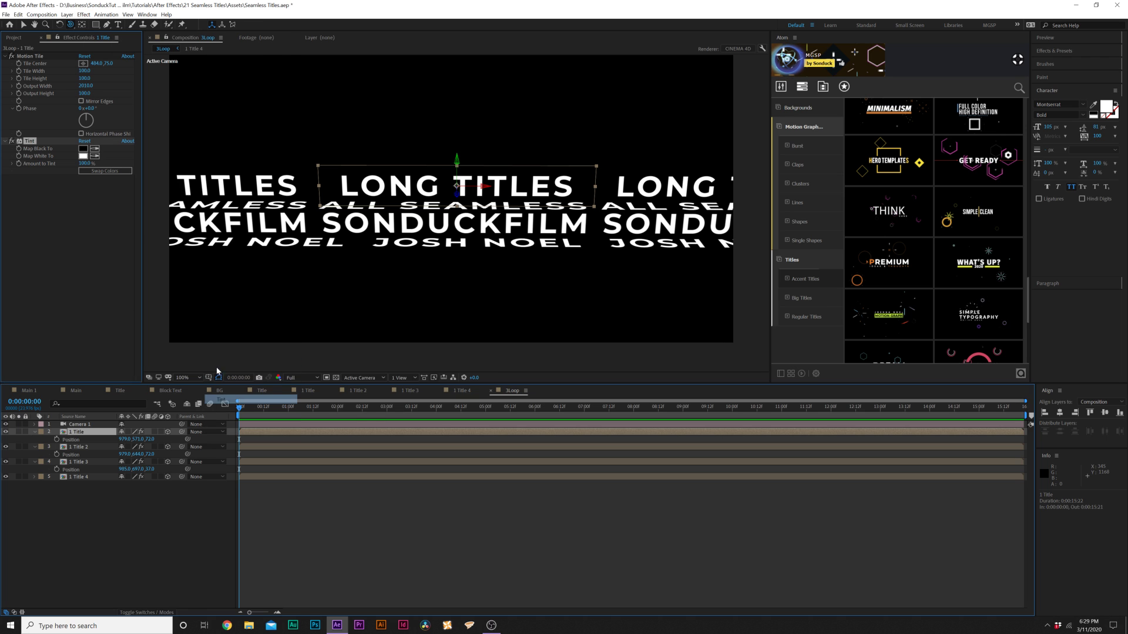
pyautogui.click(83, 156)
pyautogui.moveTo(486, 300); pyautogui.dragTo(486, 307)
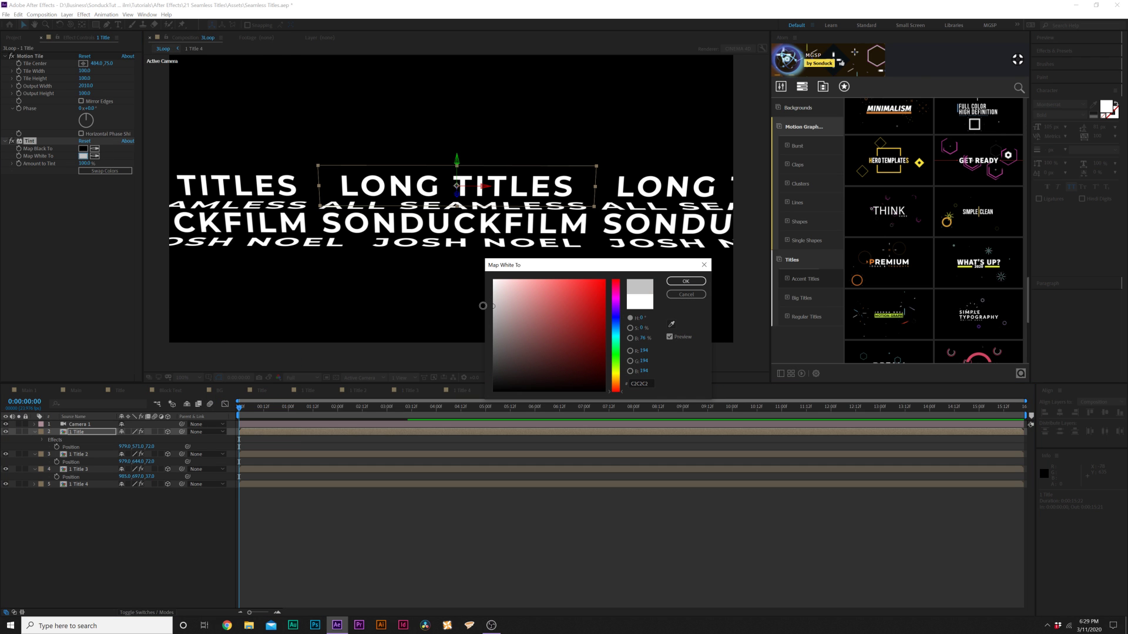
pyautogui.click(685, 282)
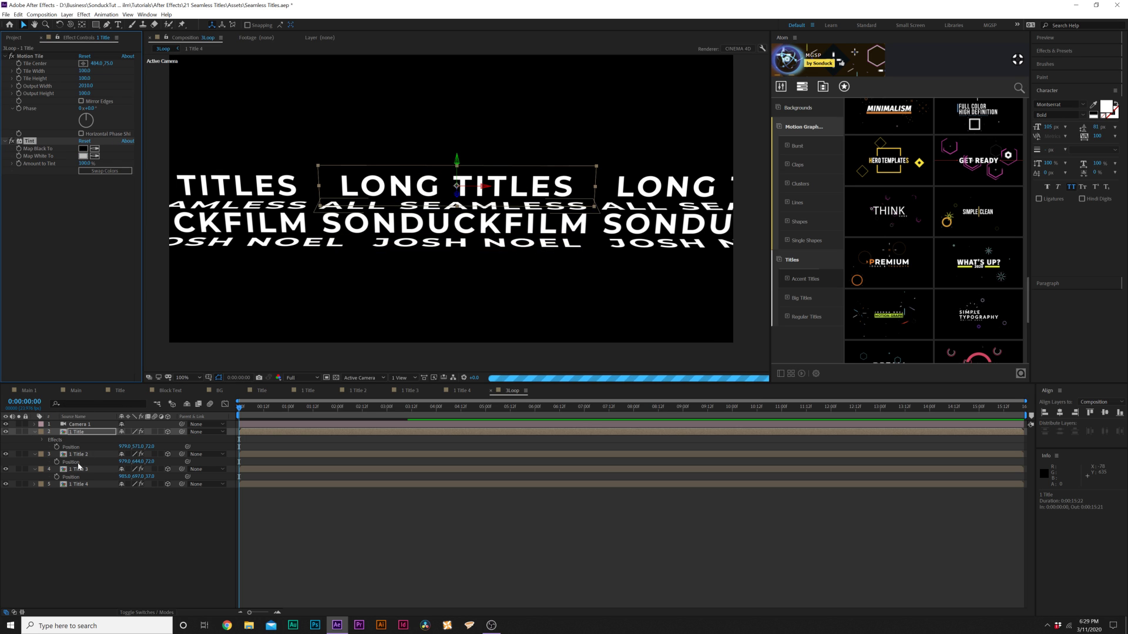
# Paste the Tint effect onto the SONDUCKFILM row and deselect all layers.
pyautogui.click(267, 245)
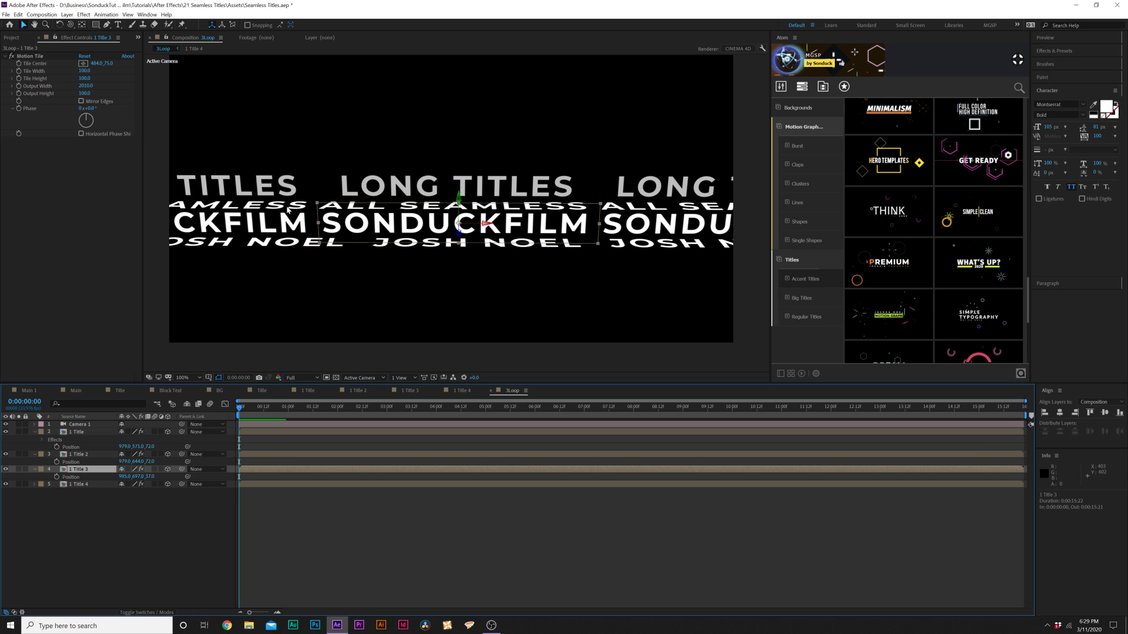
pyautogui.hotkey('ctrl', 'v')
pyautogui.click(225, 563)
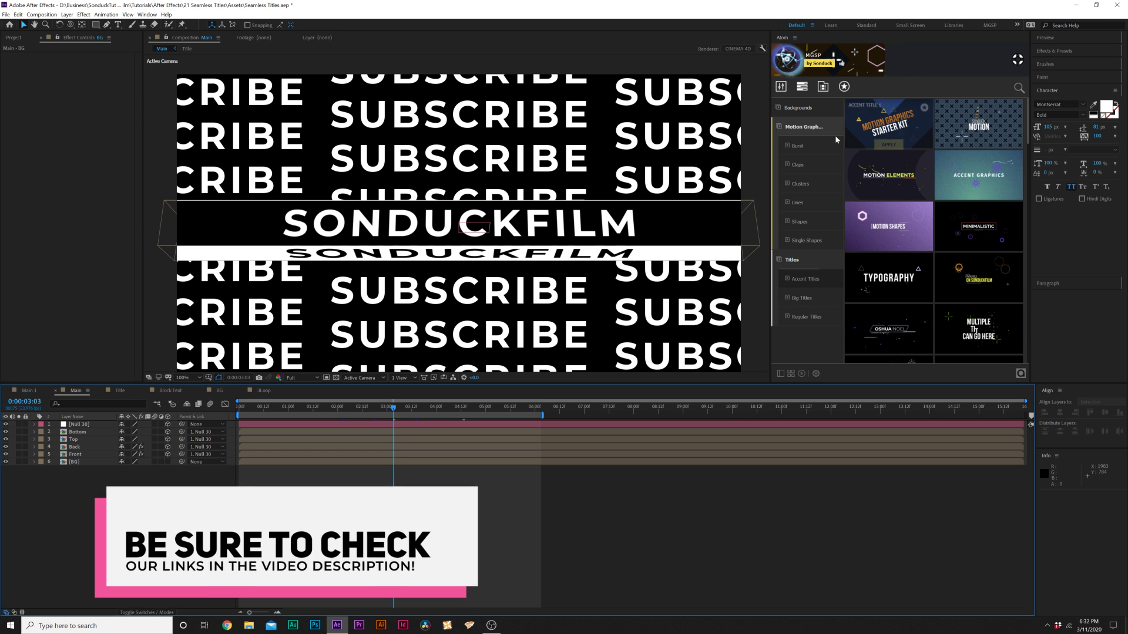
# Open the Clusters category in the Atom library.
pyautogui.click(802, 187)
# Apply Cluster 30 from the Atom panel and move its layer to start at 0:00.
pyautogui.scroll(-2, 911, 235)
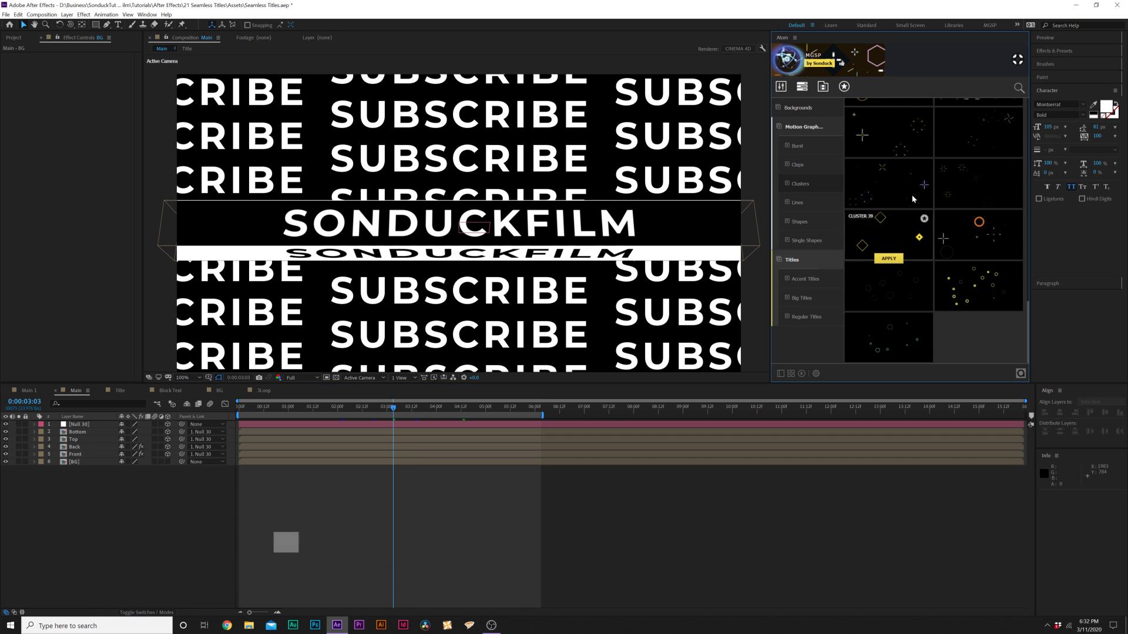
pyautogui.scroll(5, 914, 184)
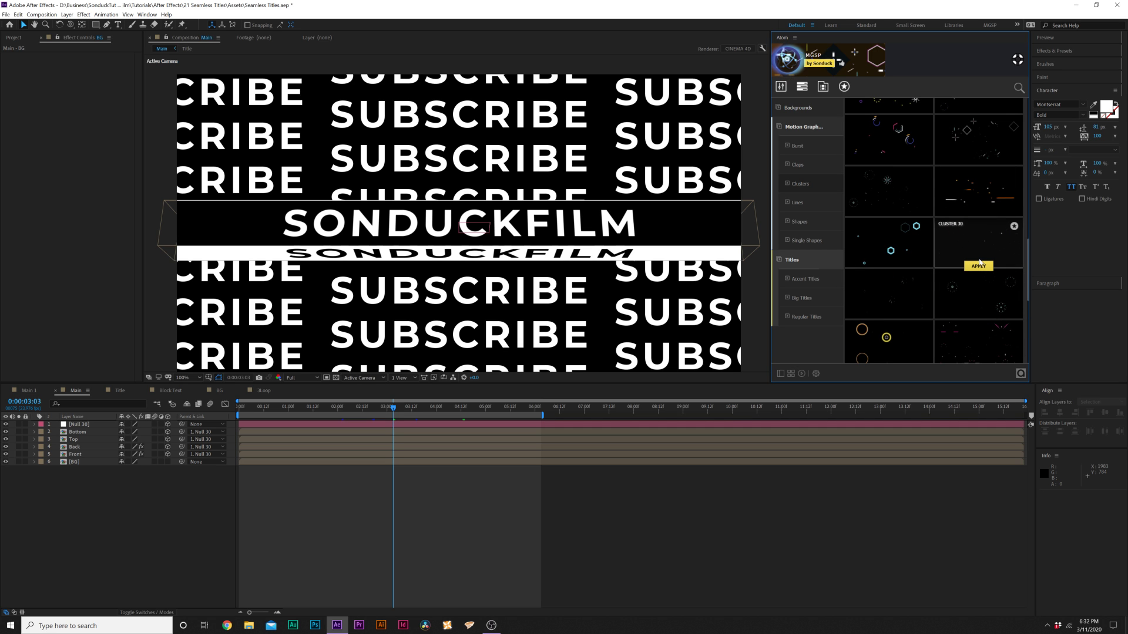
pyautogui.click(978, 265)
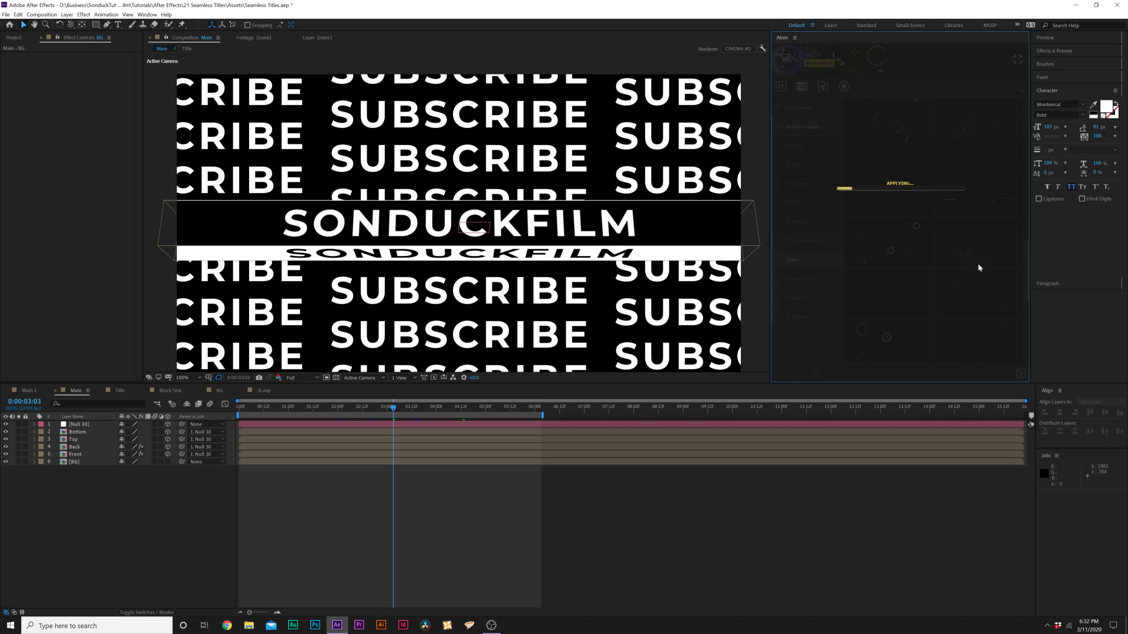
pyautogui.moveTo(442, 424); pyautogui.dragTo(291, 420)
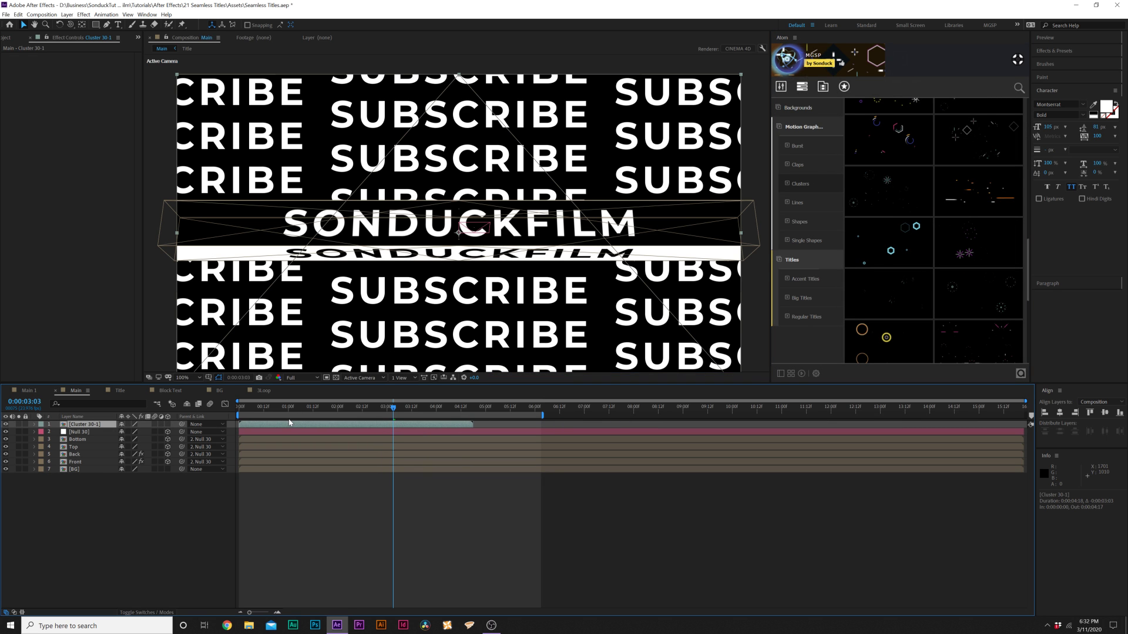